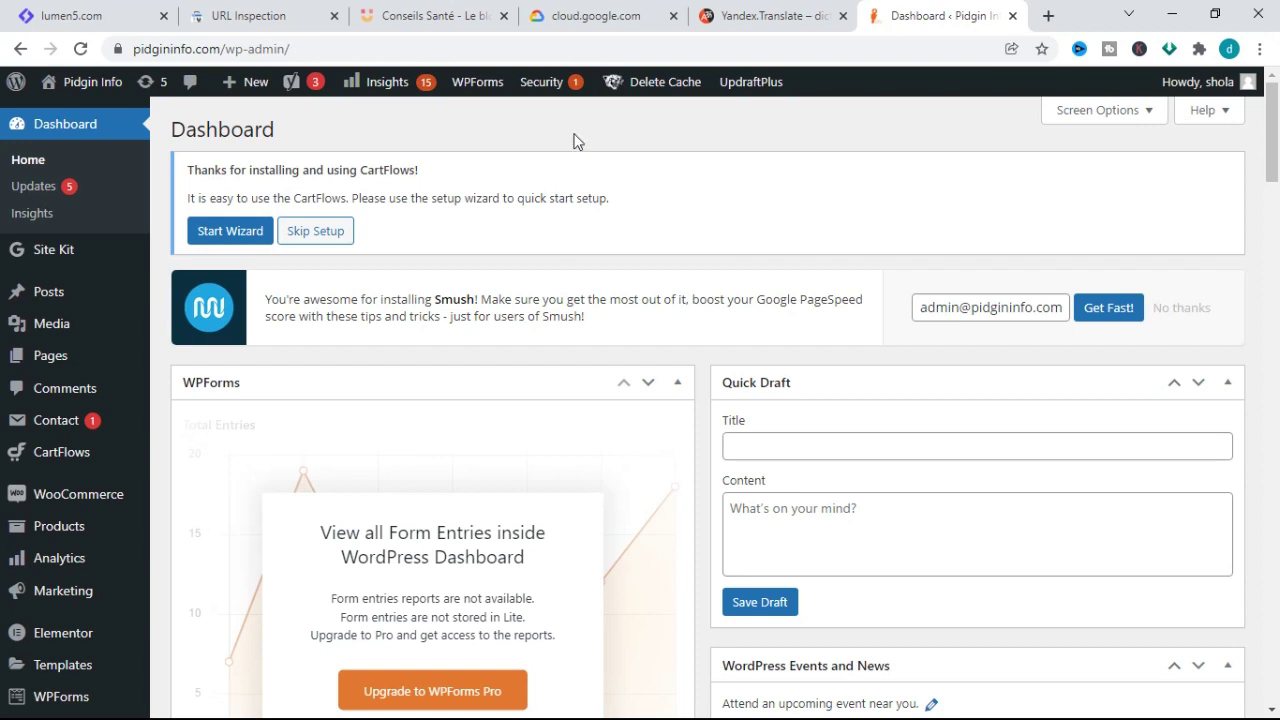
Open the All Posts list and load the published child-deficiencies post in a new tab
mouse_move(80, 302)
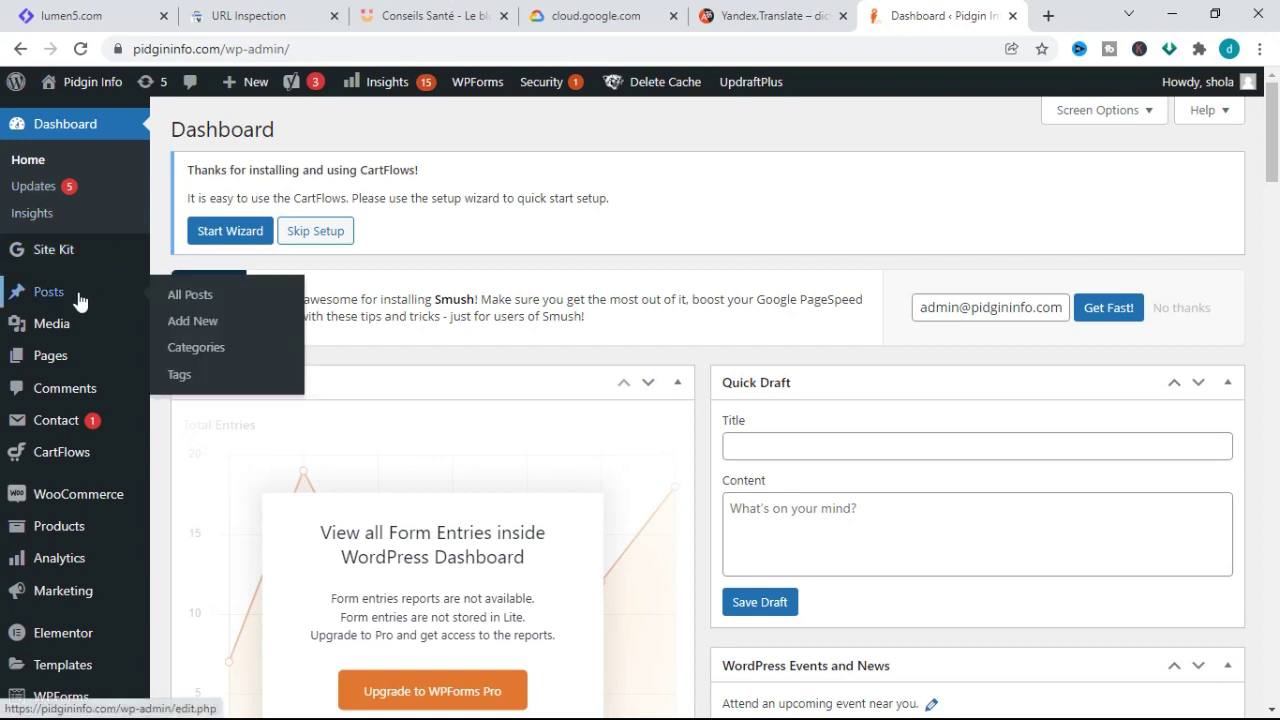
left_click(80, 302)
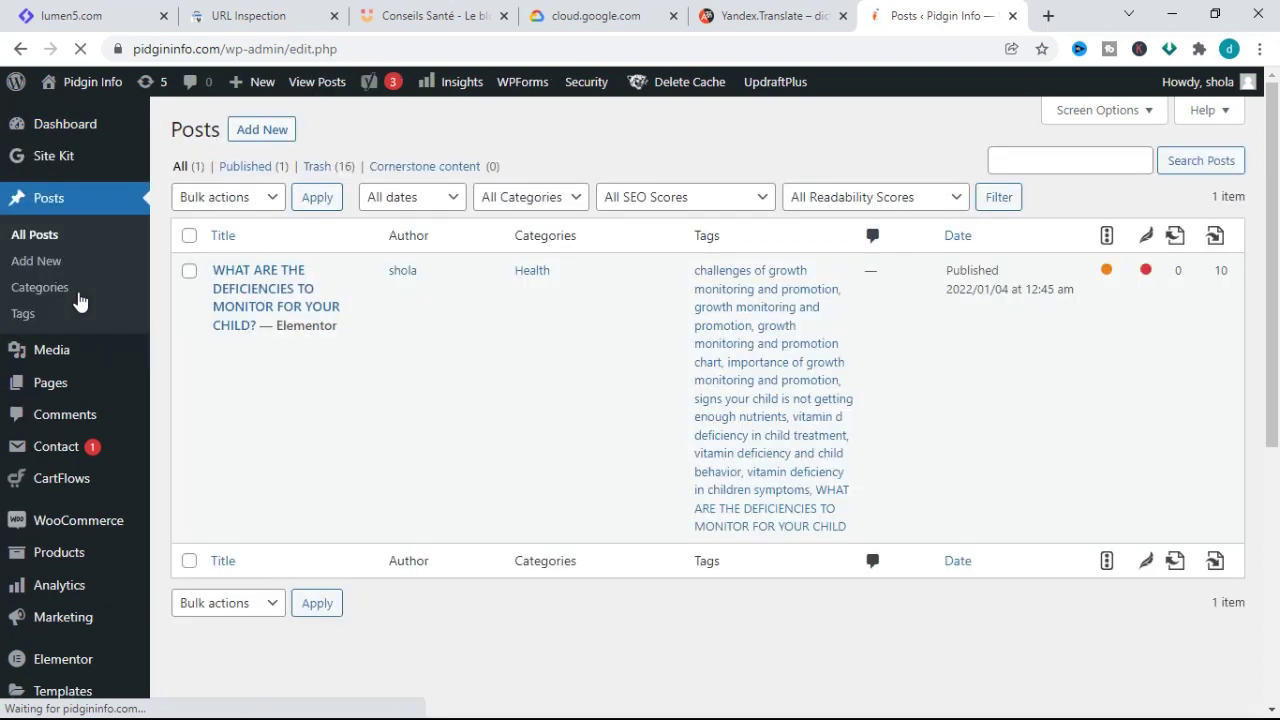
left_click(78, 295)
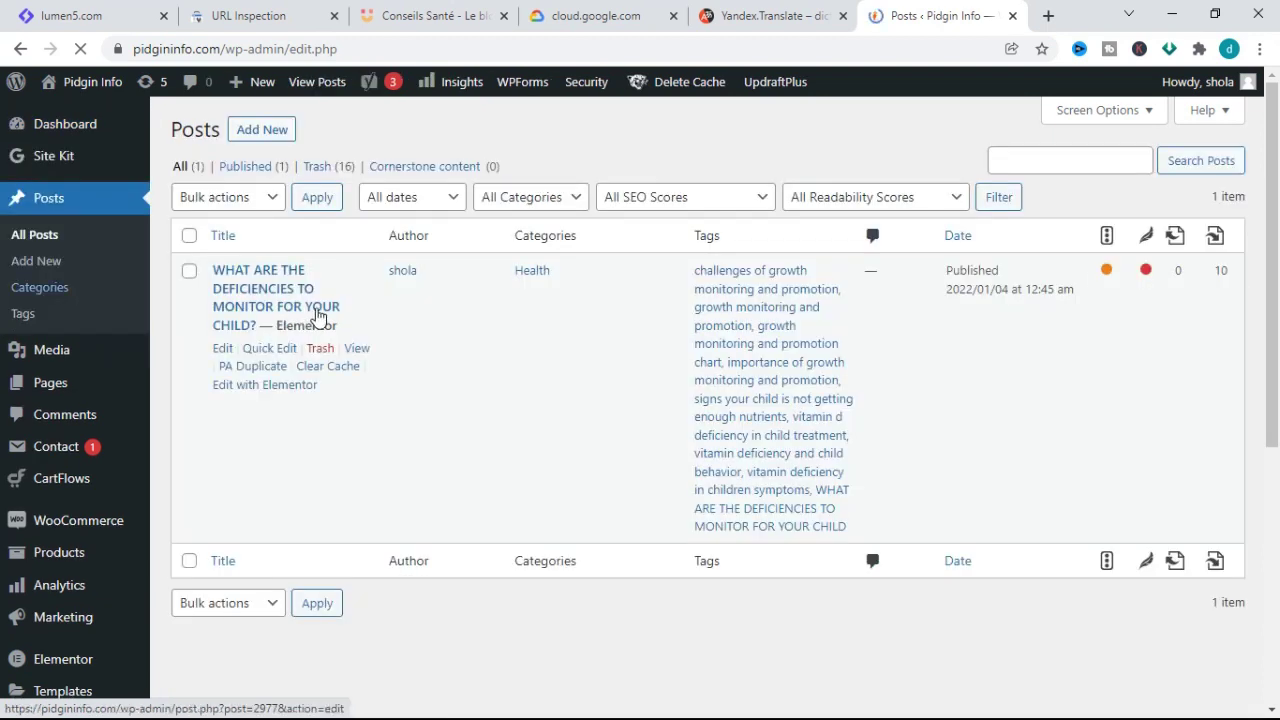
right_click(358, 350)
left_click(378, 364)
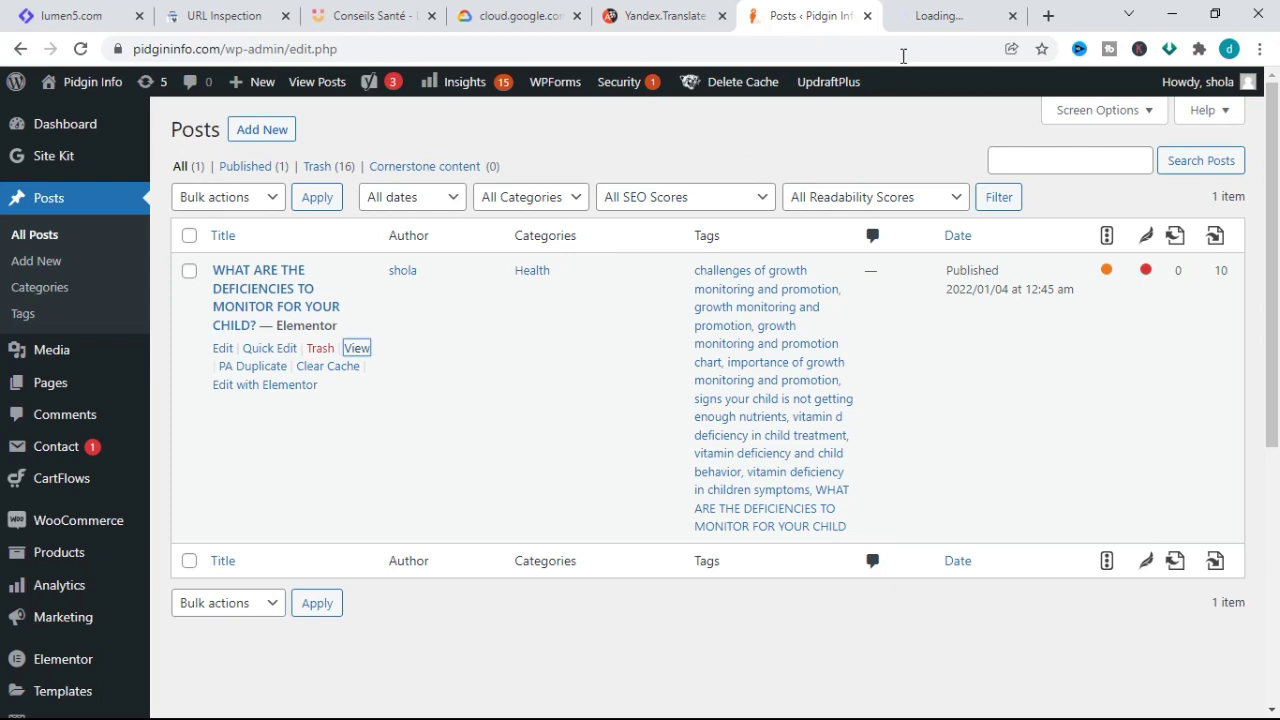
Switch to the live child-deficiencies post and scroll through it down to the site footer
left_click(929, 12)
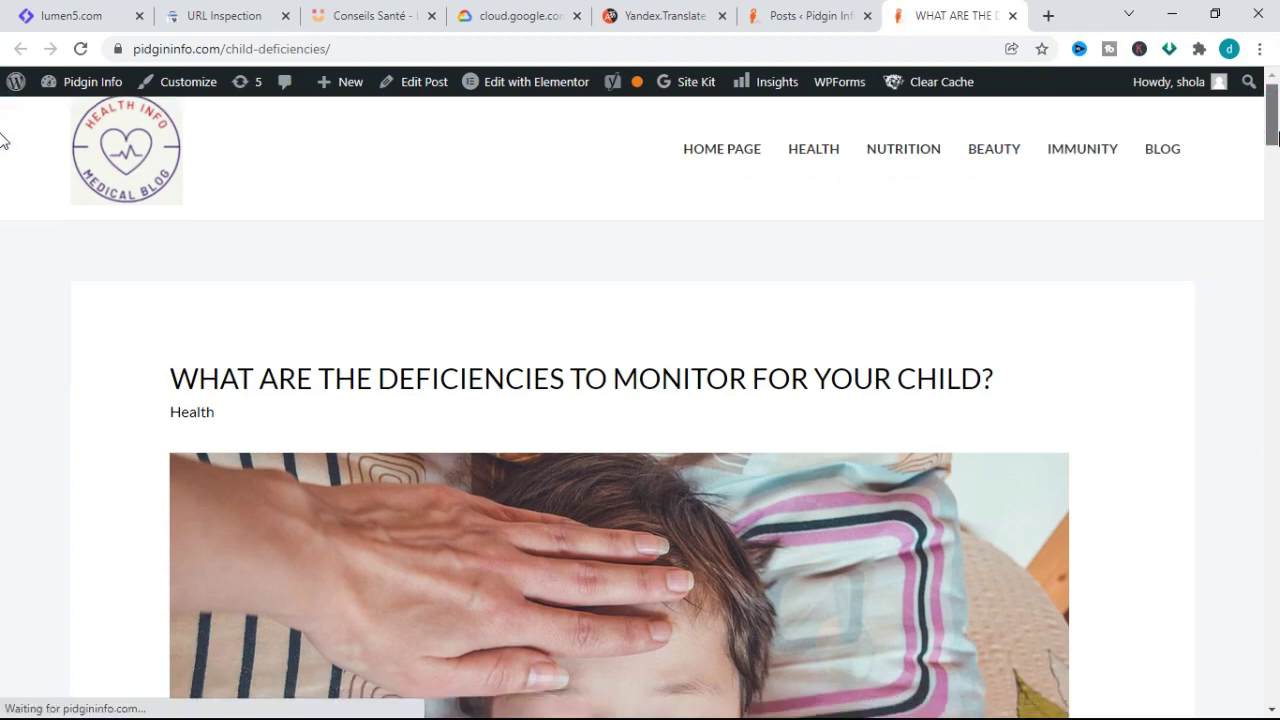
scroll(3, 140, "down", 5)
scroll(3, 165, "down", 3)
left_click_drag(1277, 195, 1277, 690)
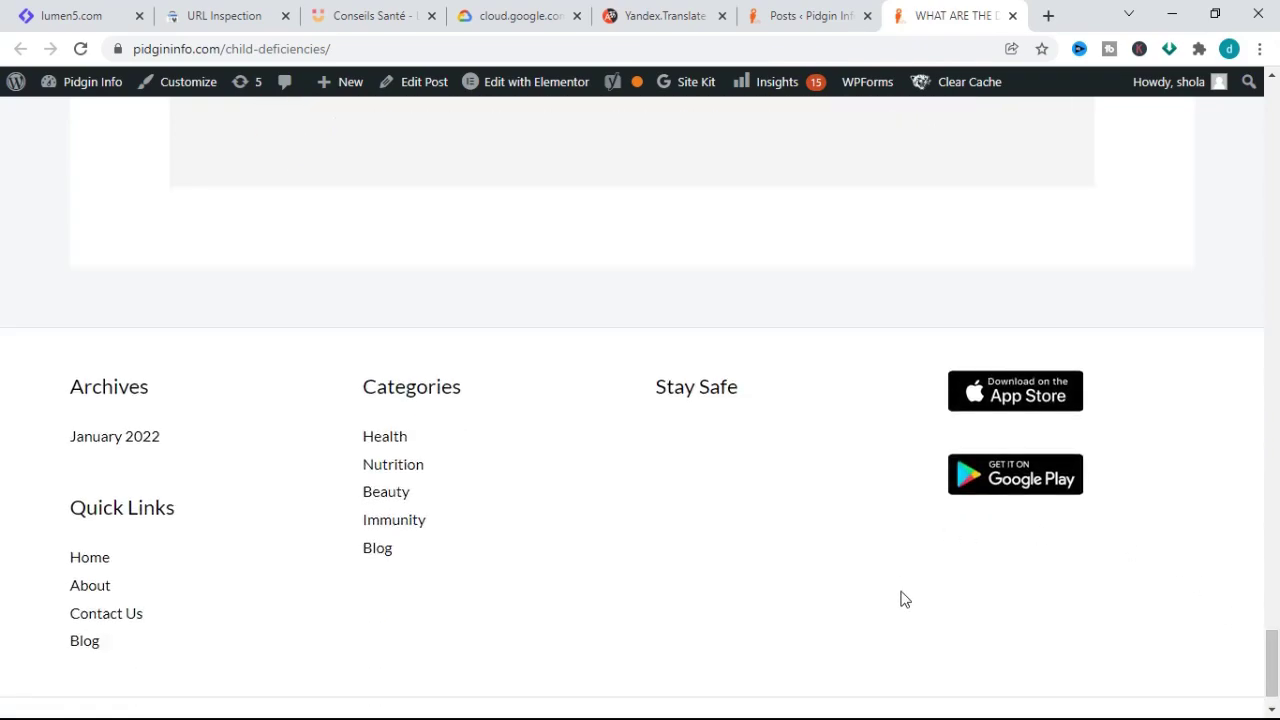
mouse_move(1270, 654)
left_mouse_down()
mouse_move(1272, 582)
mouse_move(1277, 632)
left_mouse_up()
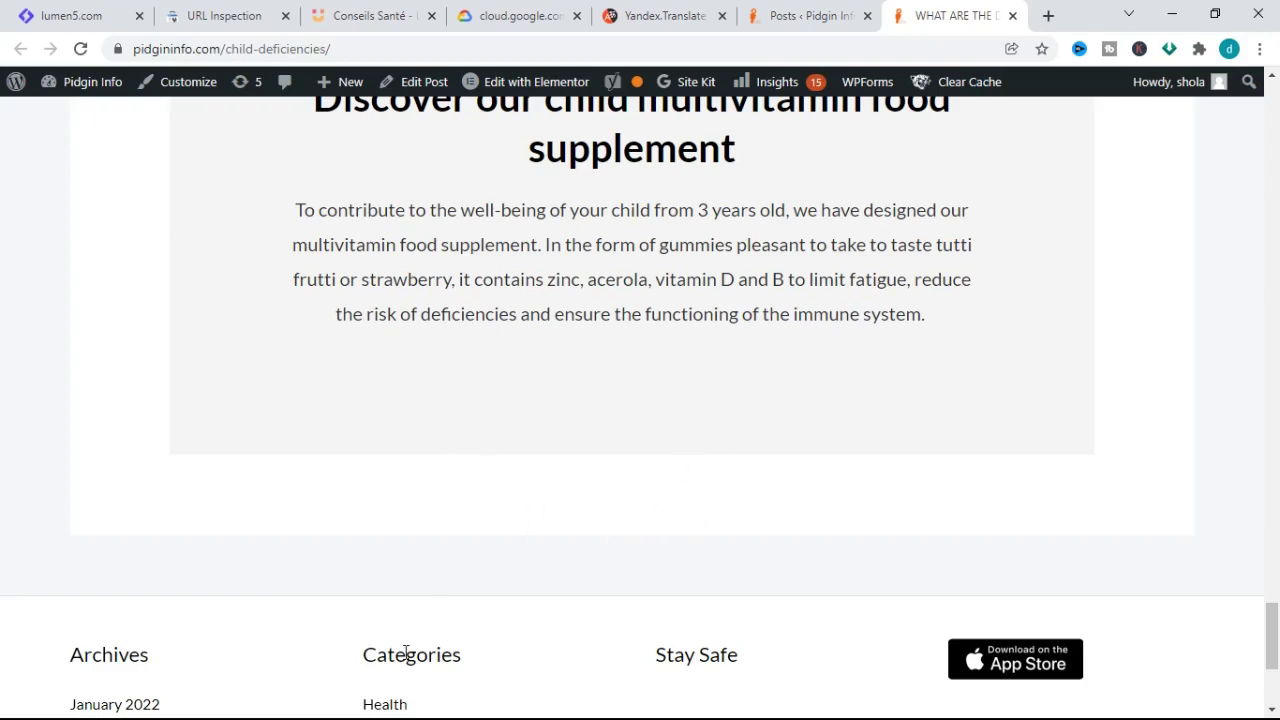
left_click(1273, 618)
mouse_move(1273, 618)
left_mouse_down()
mouse_move(1273, 651)
mouse_move(1276, 105)
mouse_move(1276, 634)
left_mouse_up()
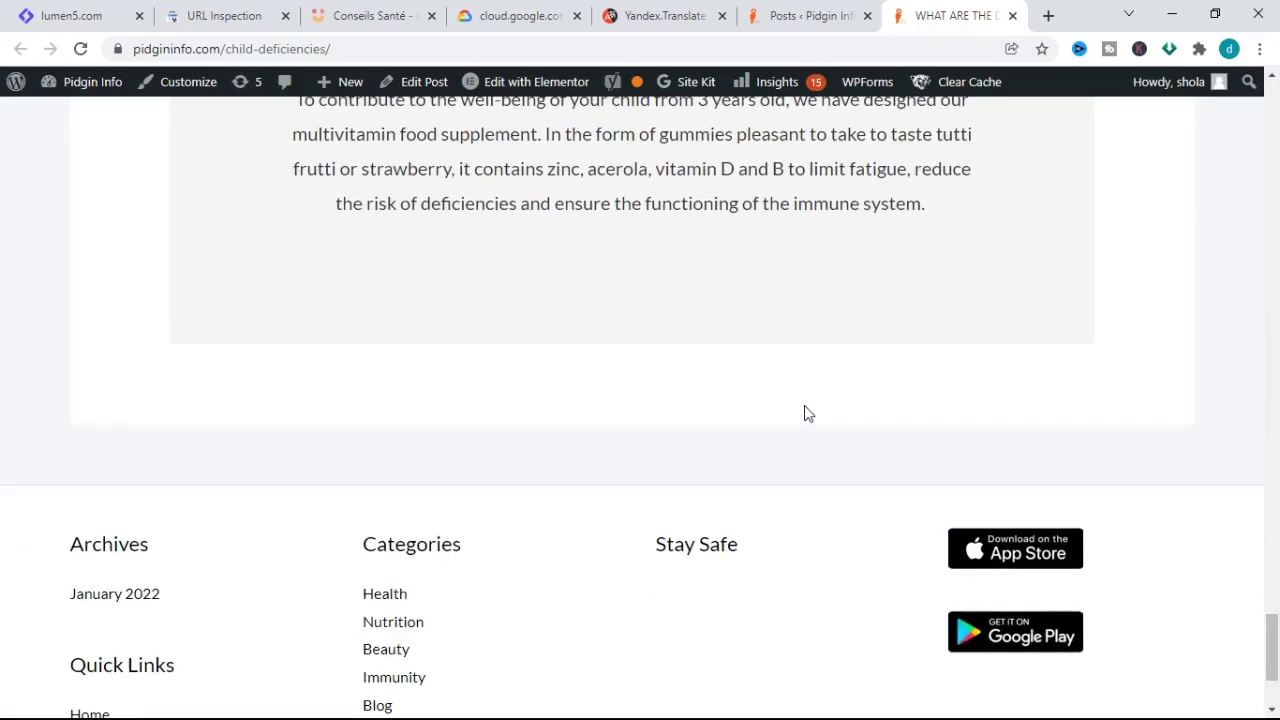
Return to the admin Posts tab and open the General Settings page from the sidebar
left_click(778, 16)
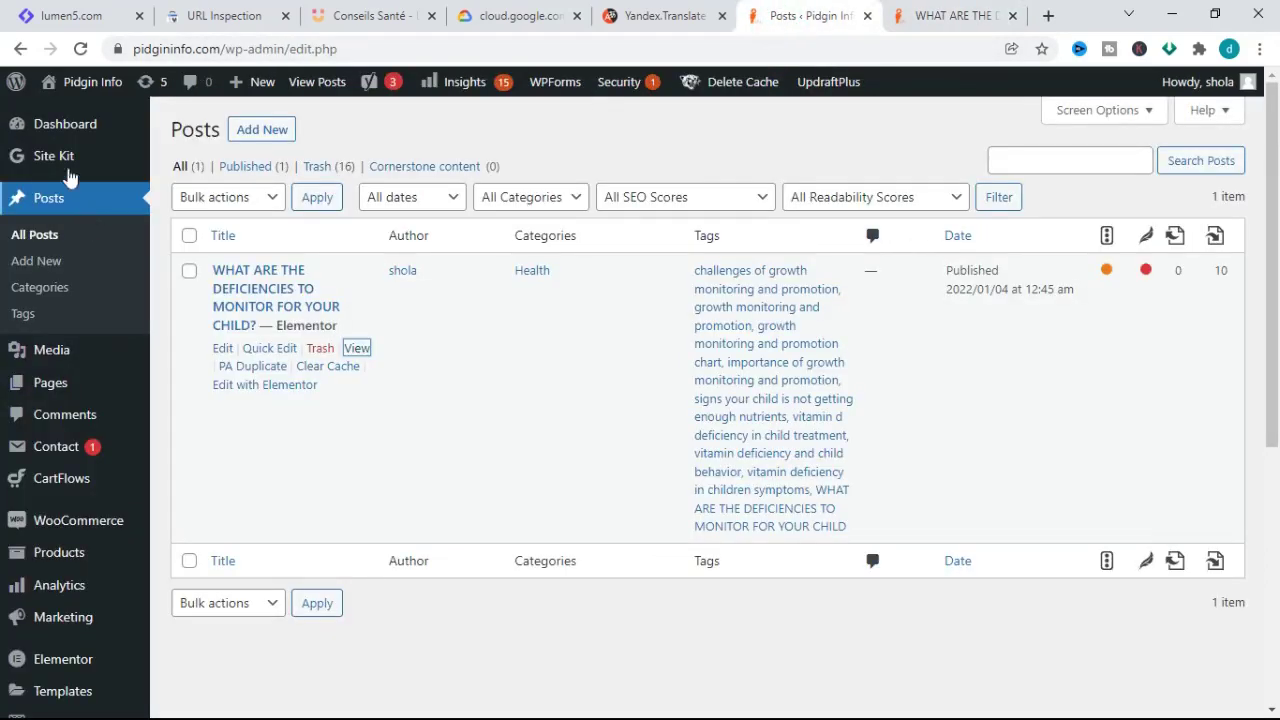
mouse_move(58, 130)
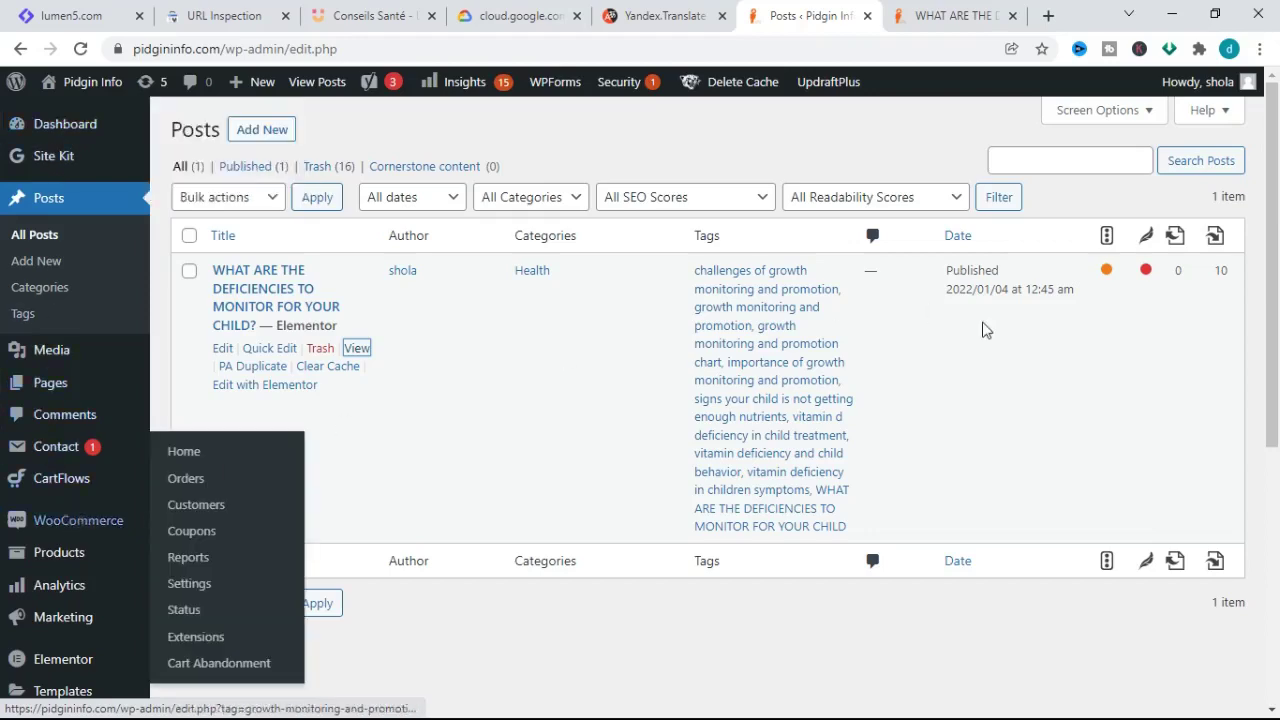
scroll(1278, 355, "down", 1)
scroll(1278, 355, "down", 4)
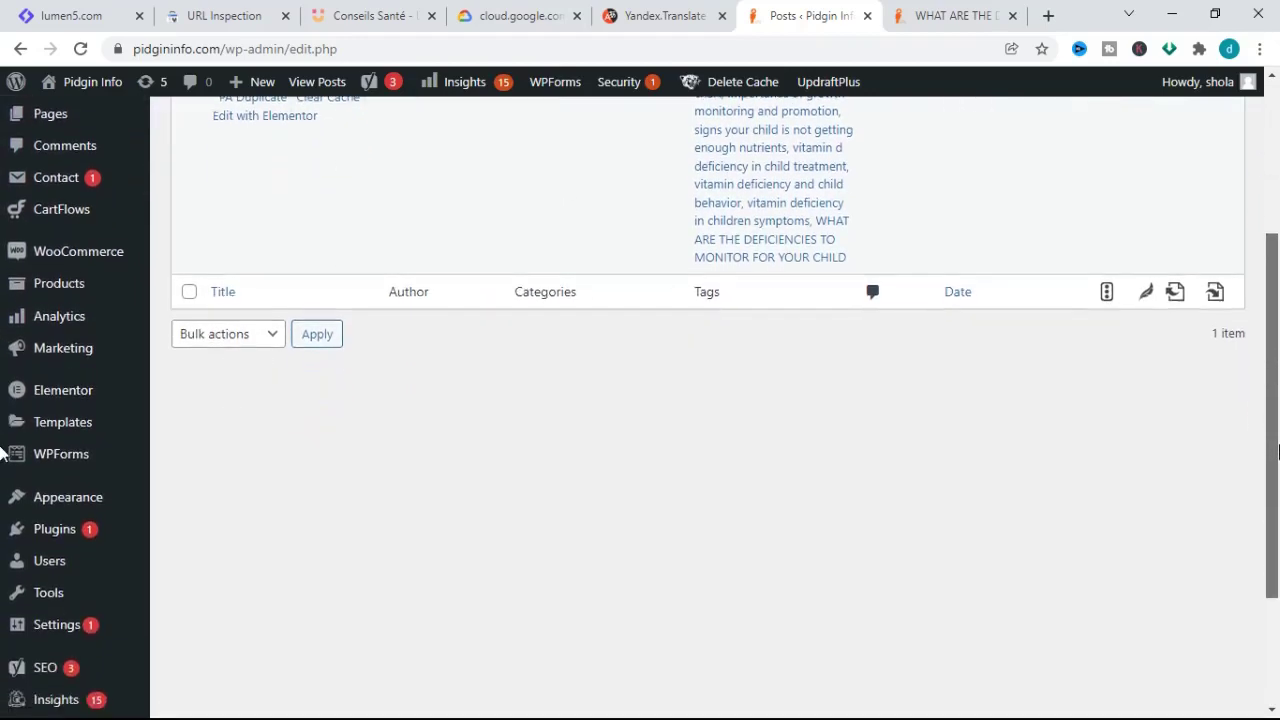
left_click(66, 545)
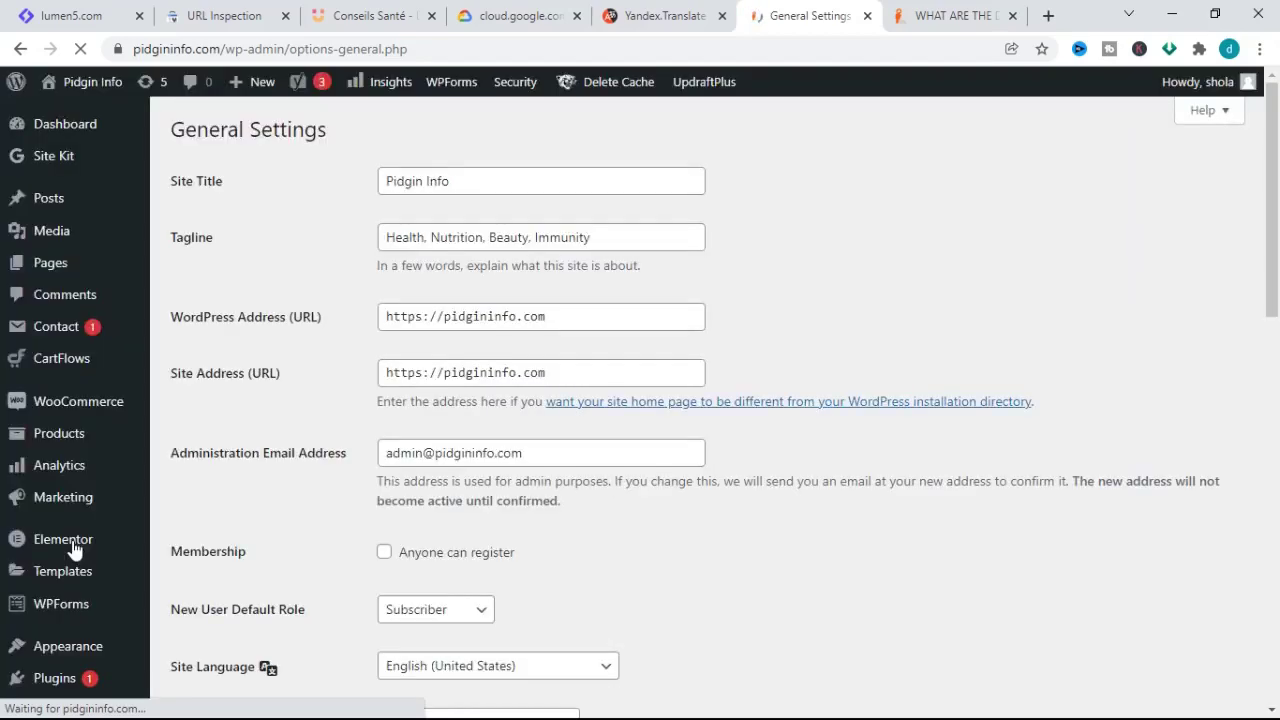
left_click_drag(1276, 207, 1272, 405)
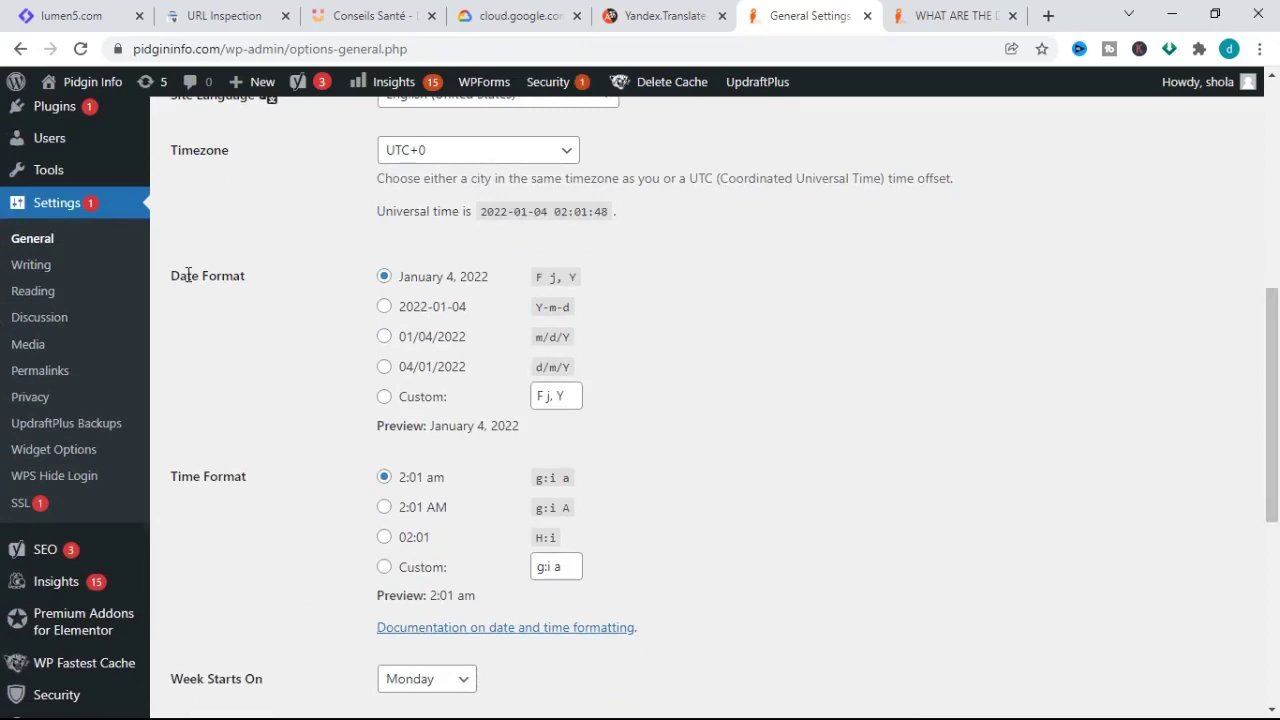
In Discussion Settings, tick 'Allow people to submit comments on new posts'
left_click(42, 322)
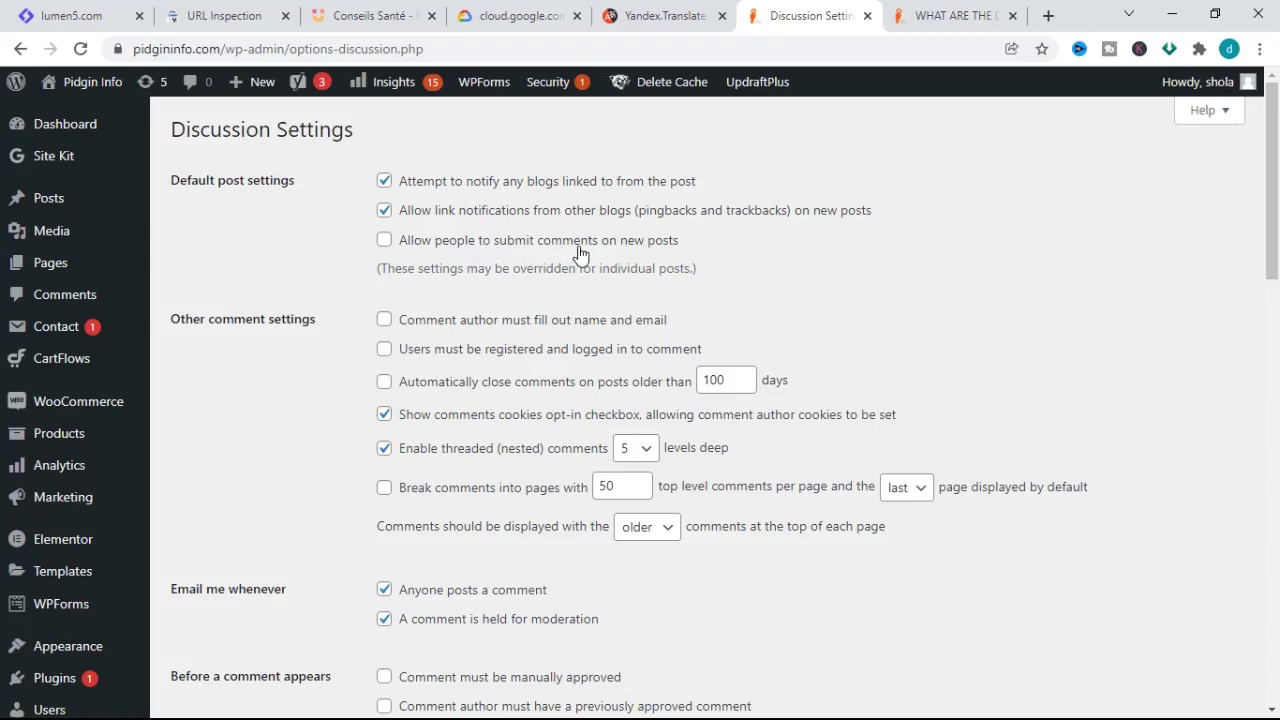
left_click(386, 246)
left_click_drag(1271, 214, 1278, 655)
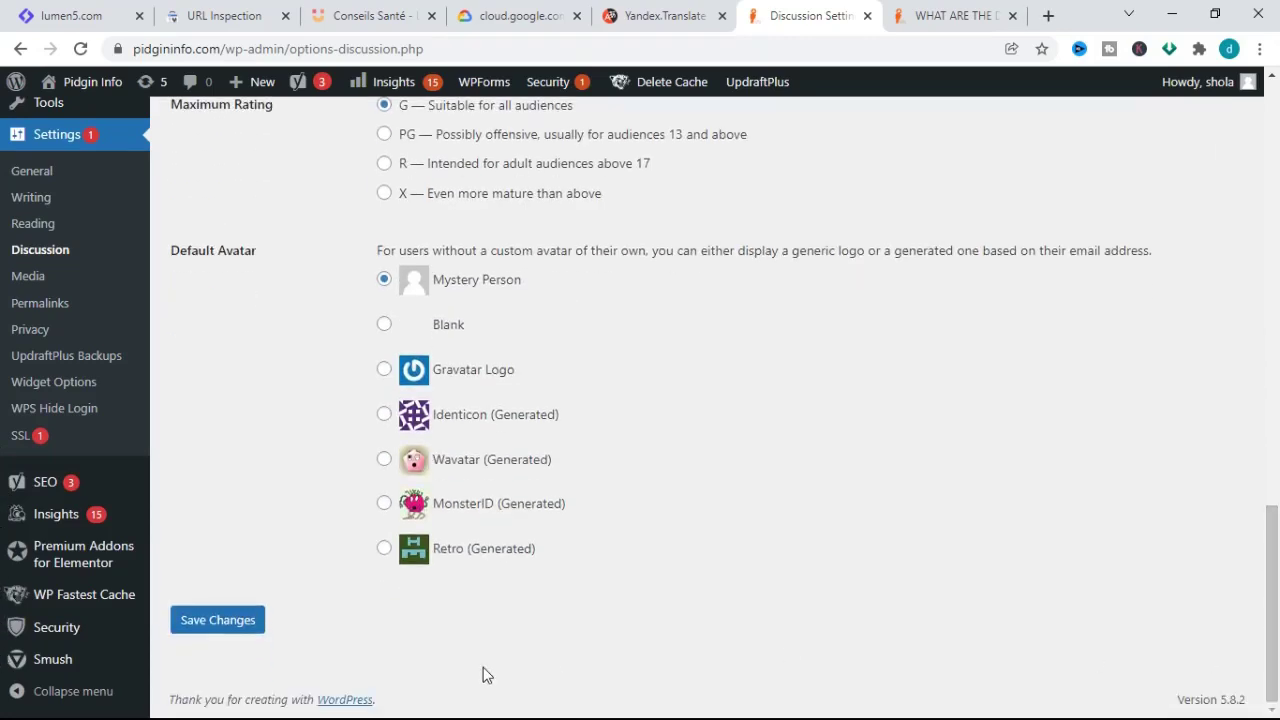
Save the discussion settings, then untick comments on new posts and save again
left_click(226, 626)
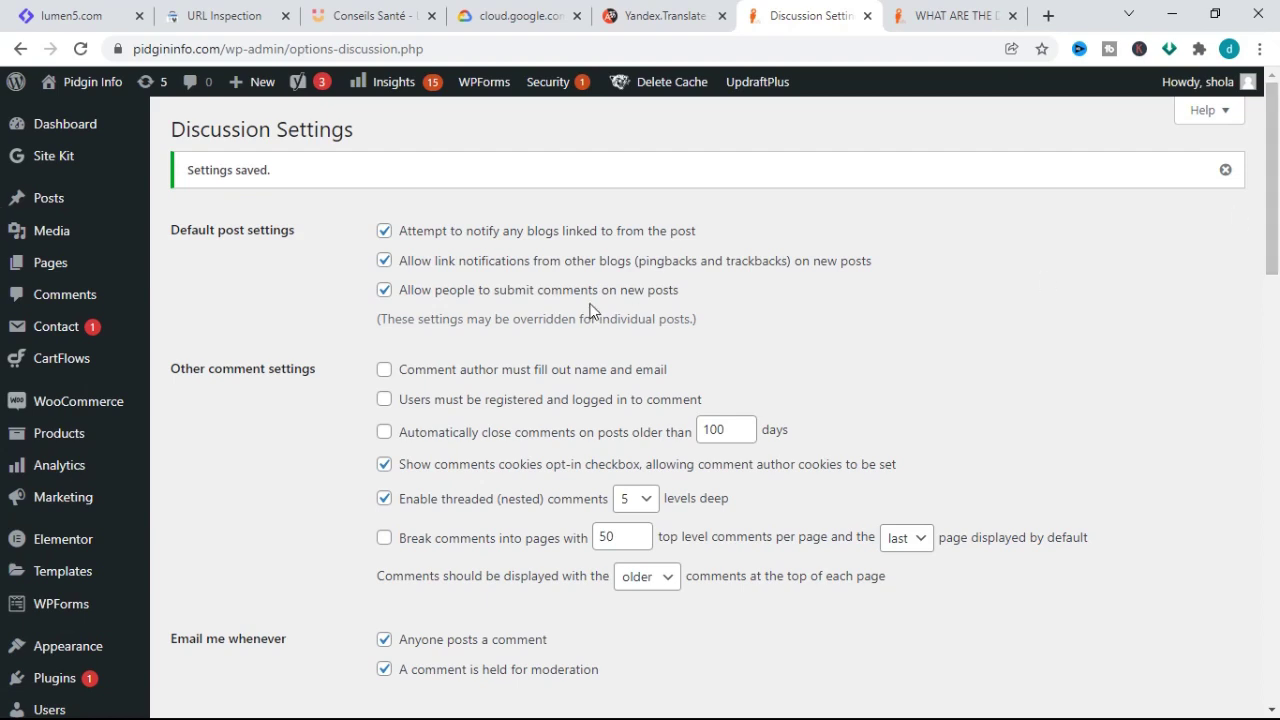
left_click(384, 291)
left_click_drag(1276, 222, 1276, 650)
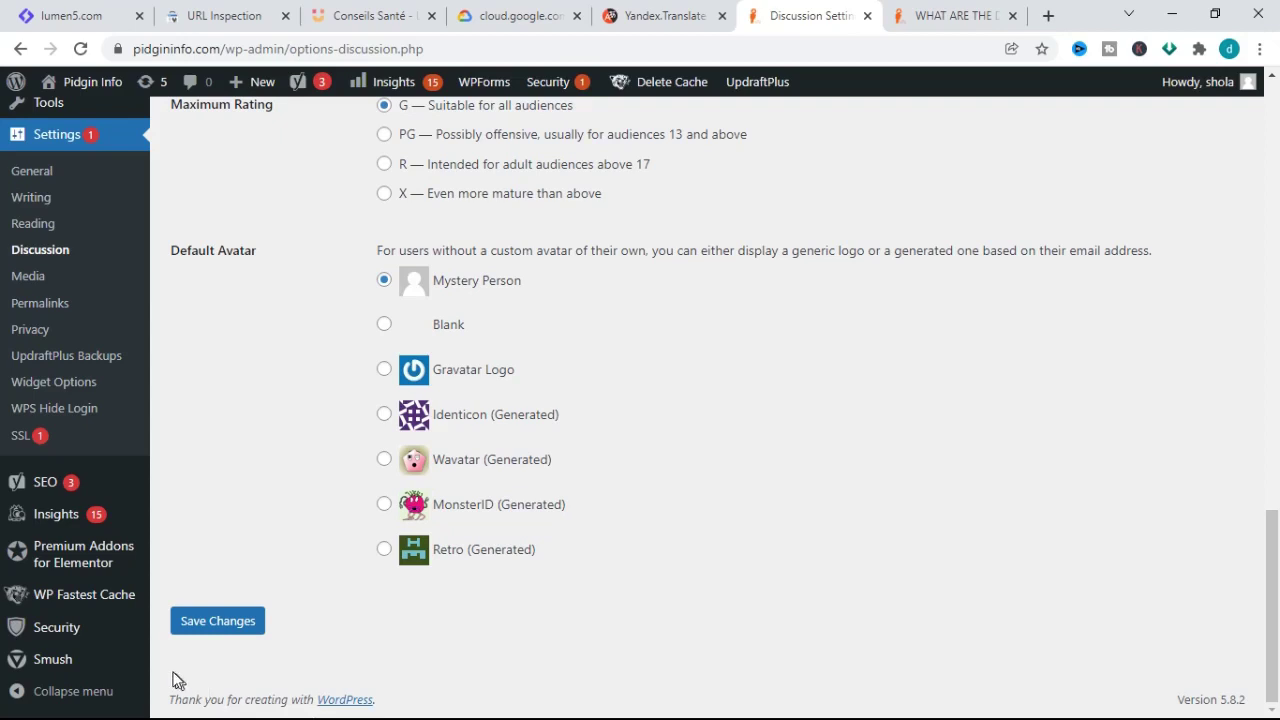
left_click(213, 622)
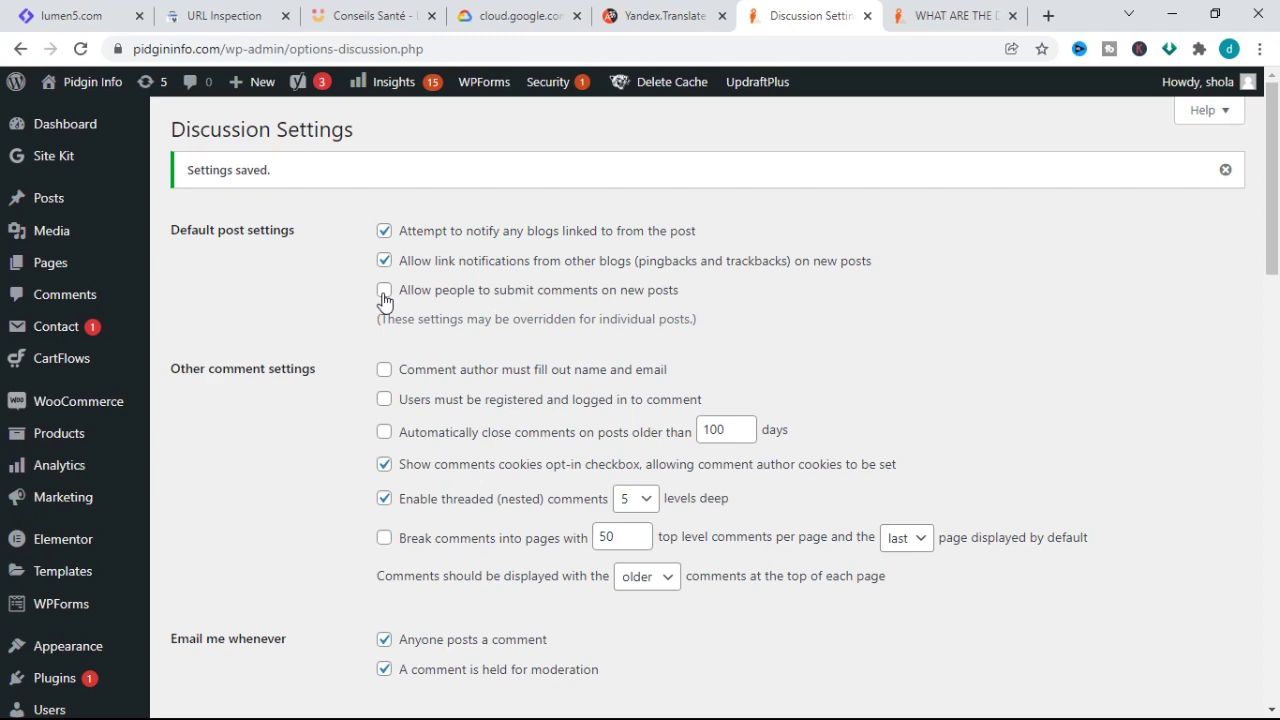
Re-tick 'Allow people to submit comments on new posts', save, and go back to Posts
left_click(384, 291)
mouse_move(1273, 228)
left_mouse_down()
mouse_move(1278, 380)
mouse_move(1275, 224)
left_mouse_up()
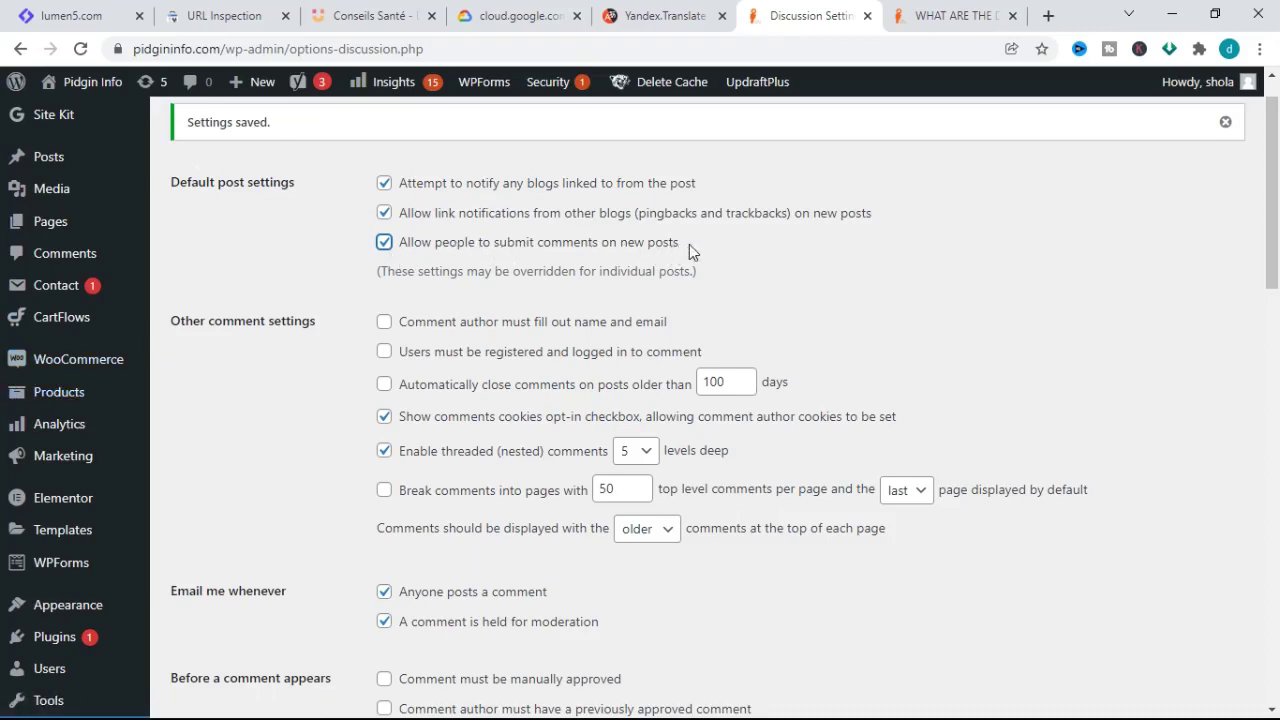
left_click_drag(1272, 190, 1272, 690)
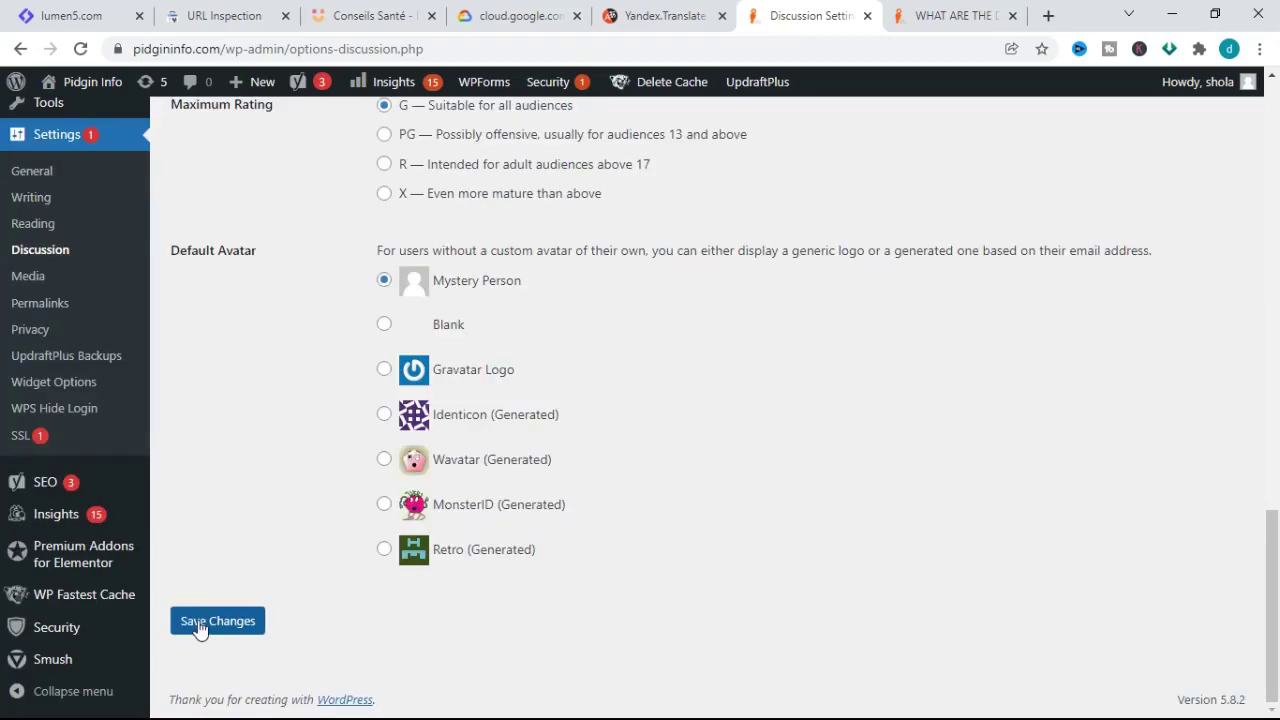
left_click(200, 627)
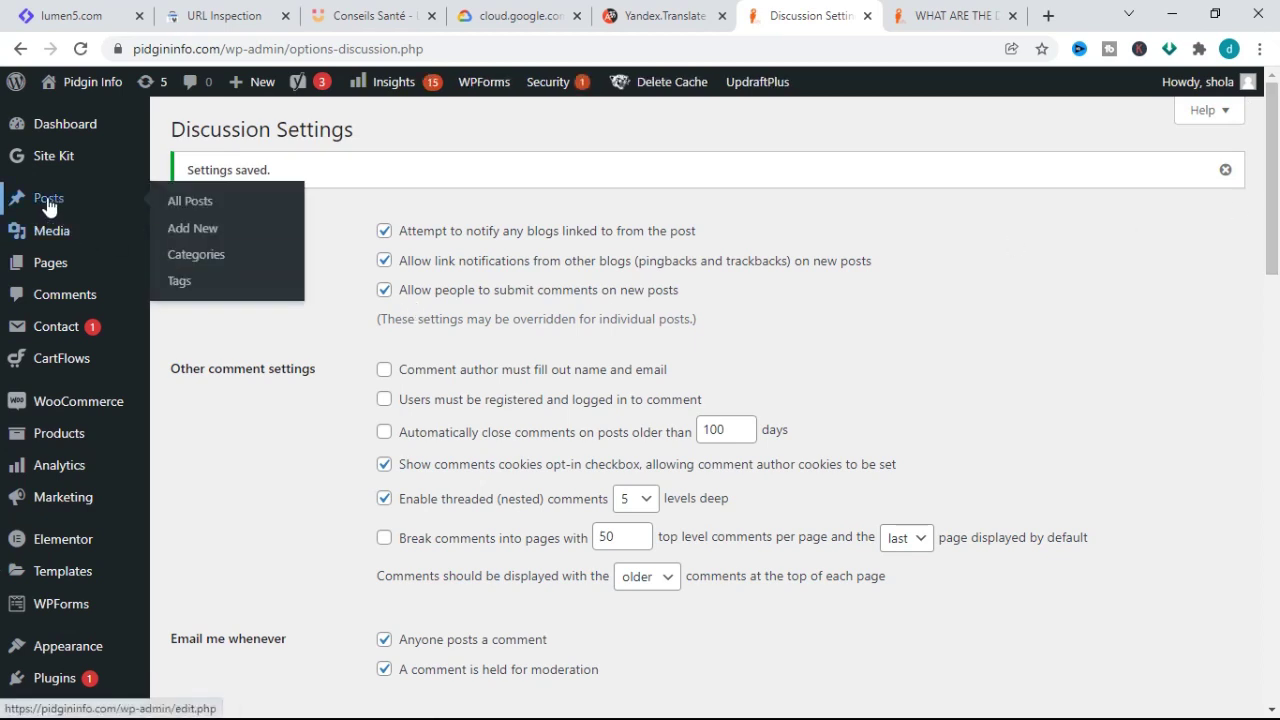
left_click(48, 200)
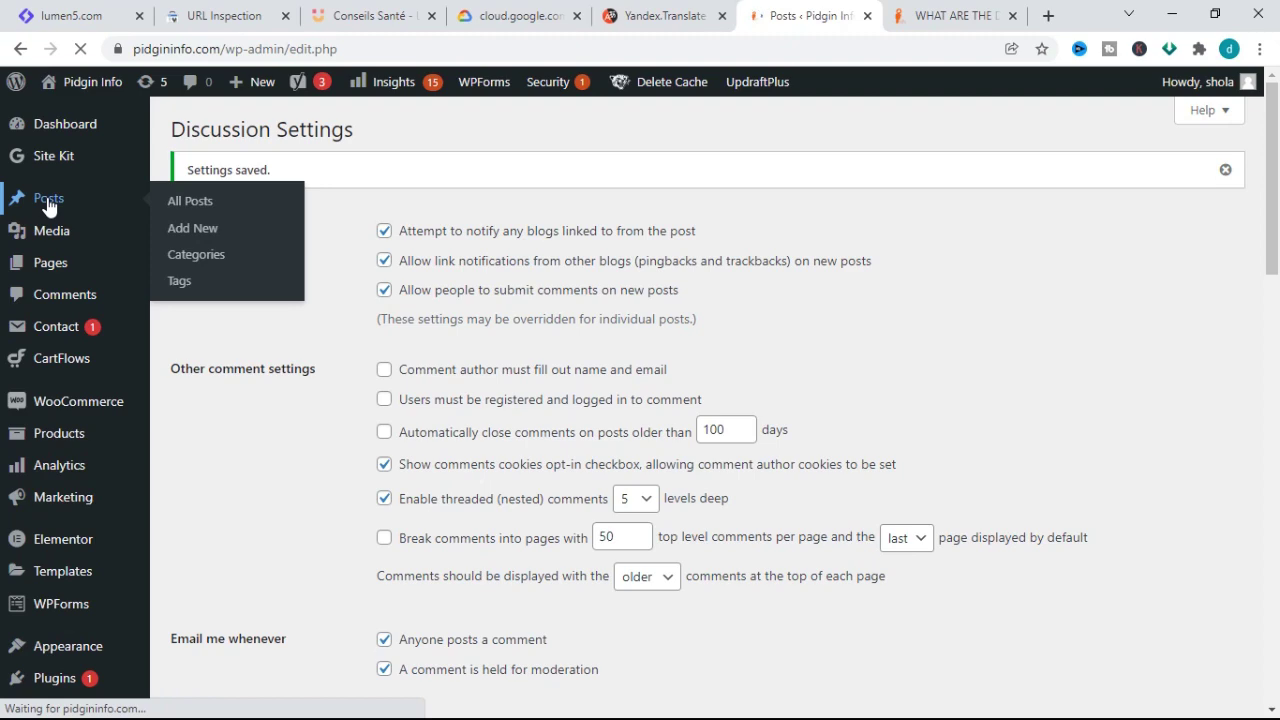
Open the child-deficiencies post's View link in a new tab and switch to it
mouse_move(257, 314)
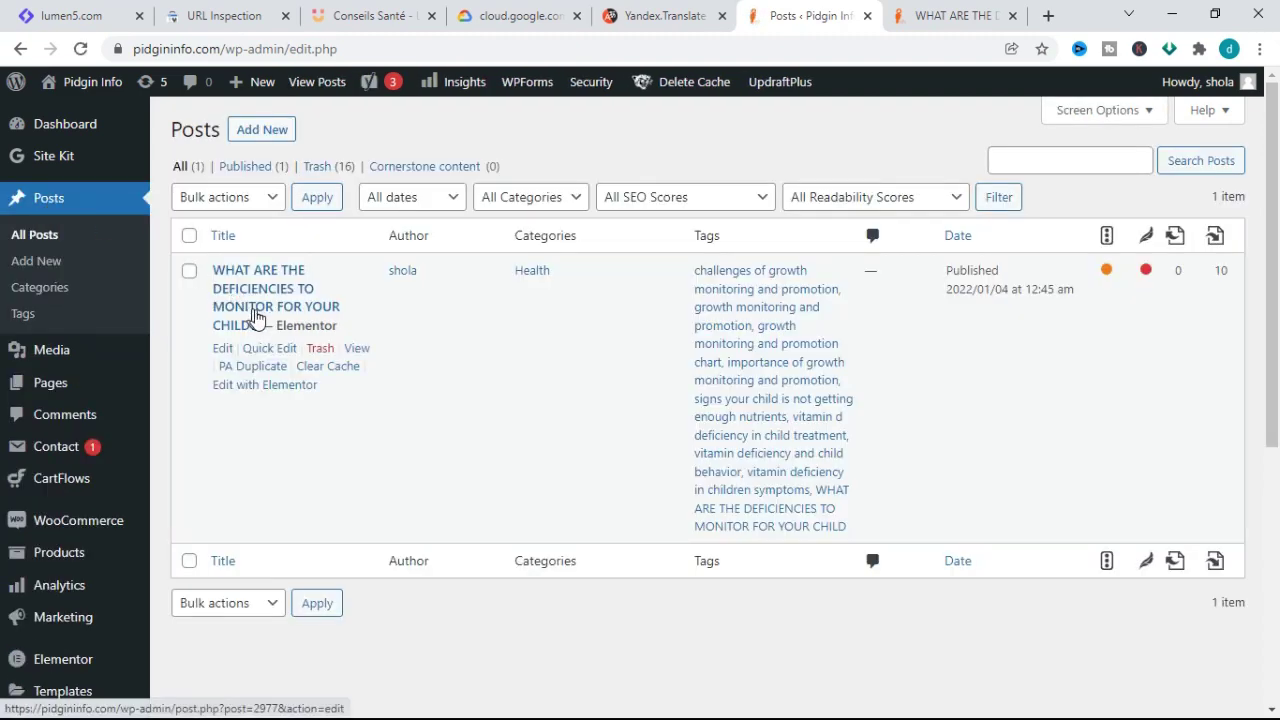
right_click(356, 352)
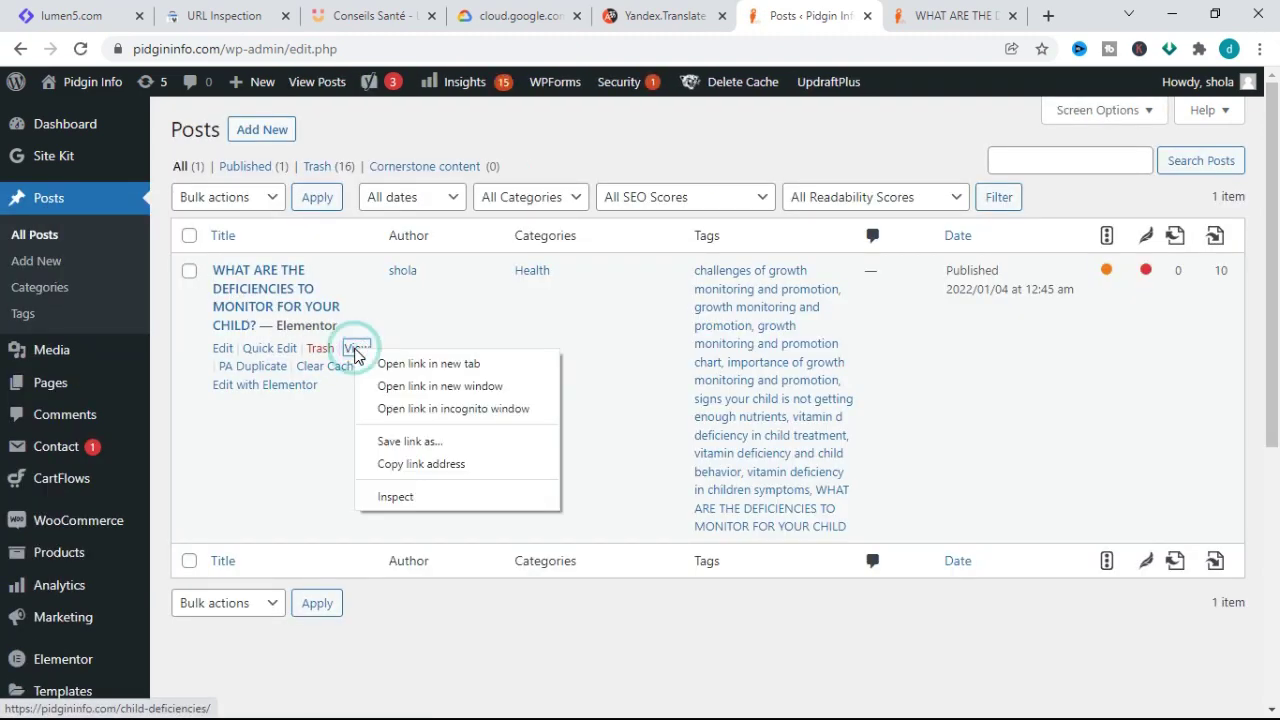
left_click(379, 363)
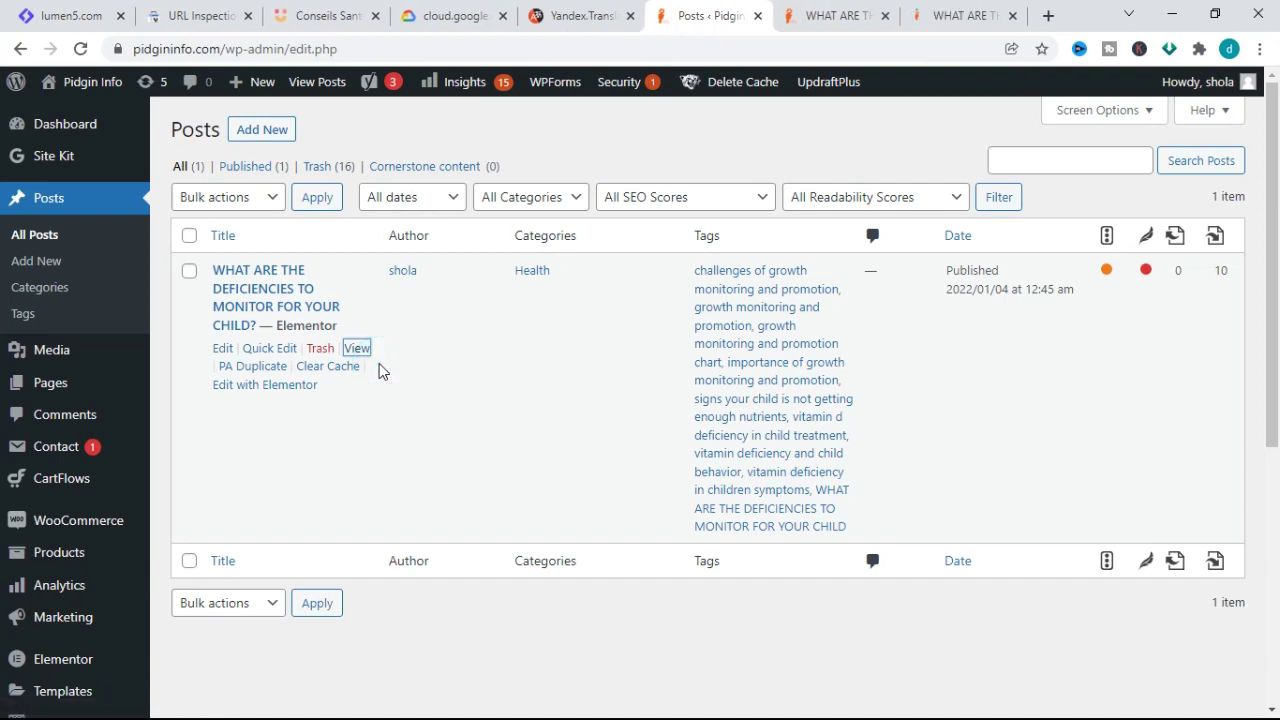
left_click(947, 20)
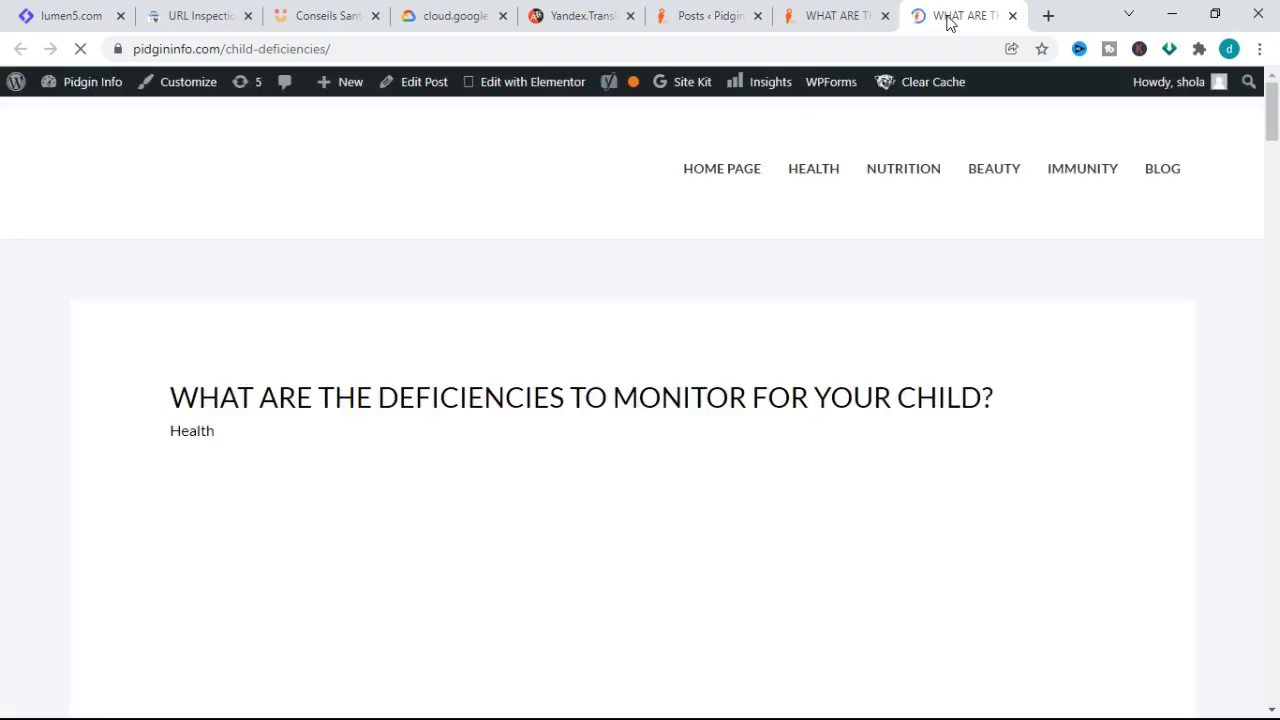
Scroll down the live article, then return to the admin Posts list tab
left_click_drag(1268, 120, 1277, 665)
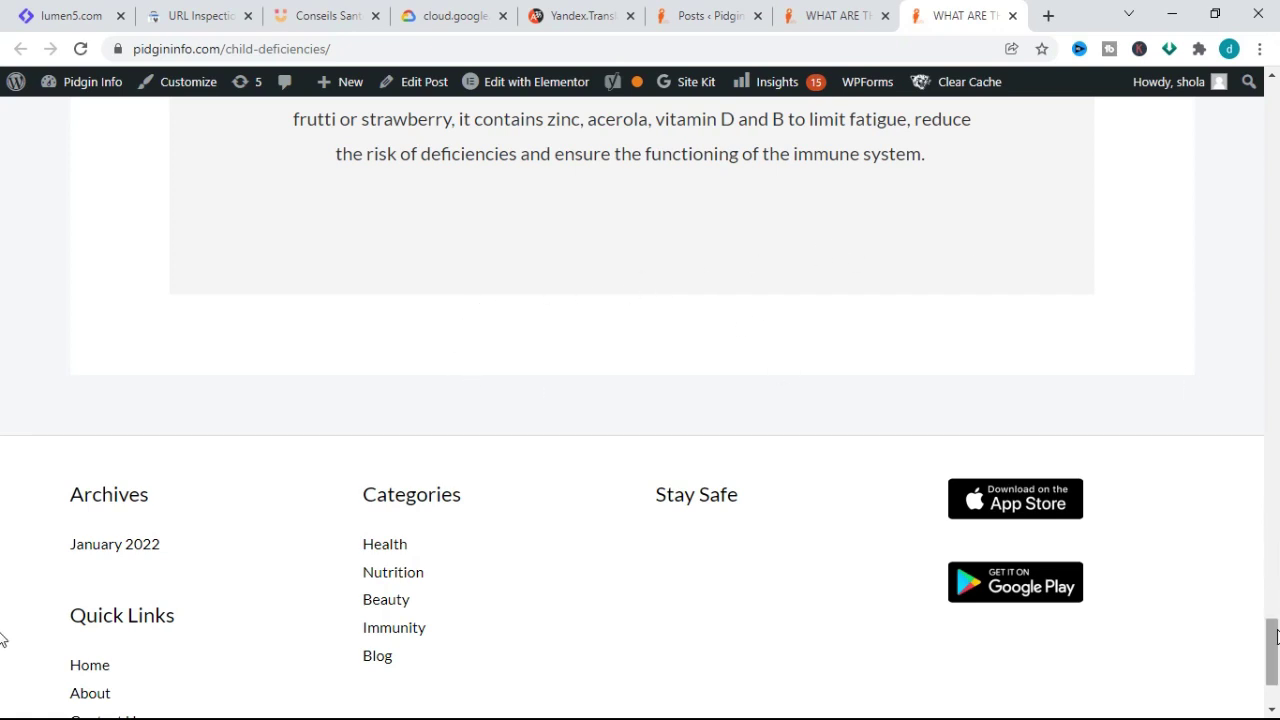
left_click(726, 12)
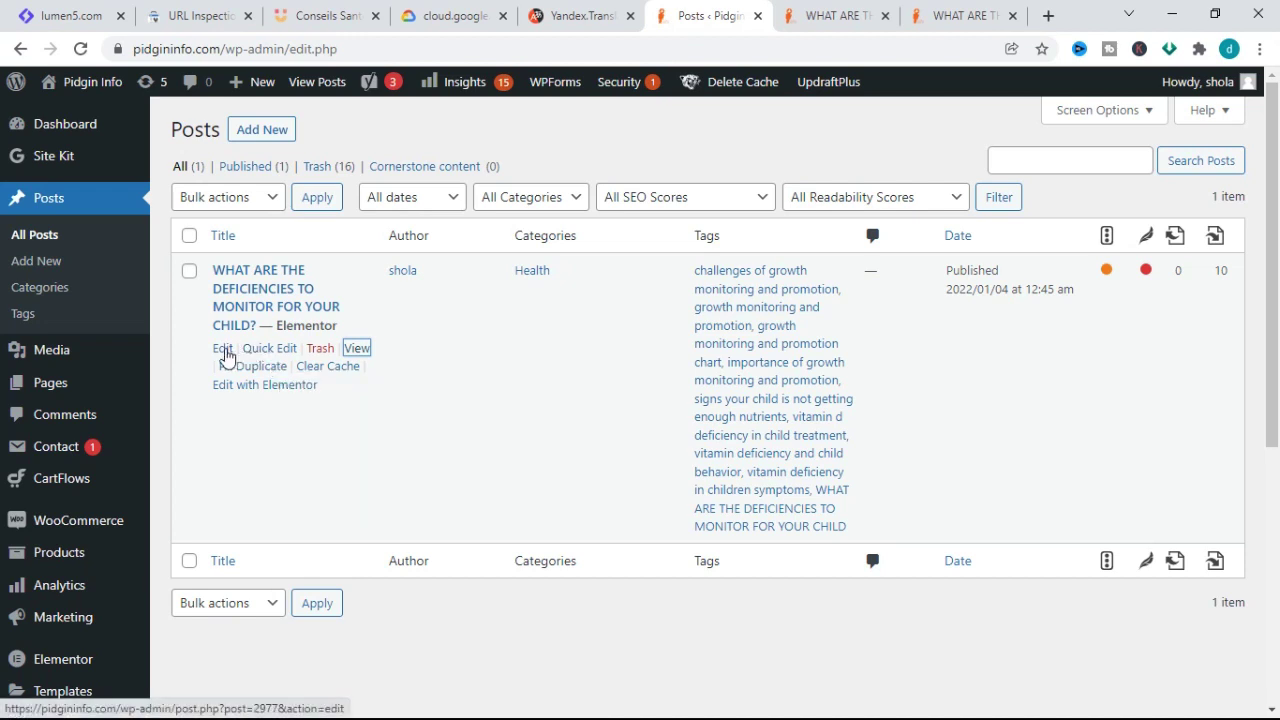
Open the post's editor in a new tab, close both live-post tabs, and switch to the editor
right_click(222, 349)
left_click(251, 359)
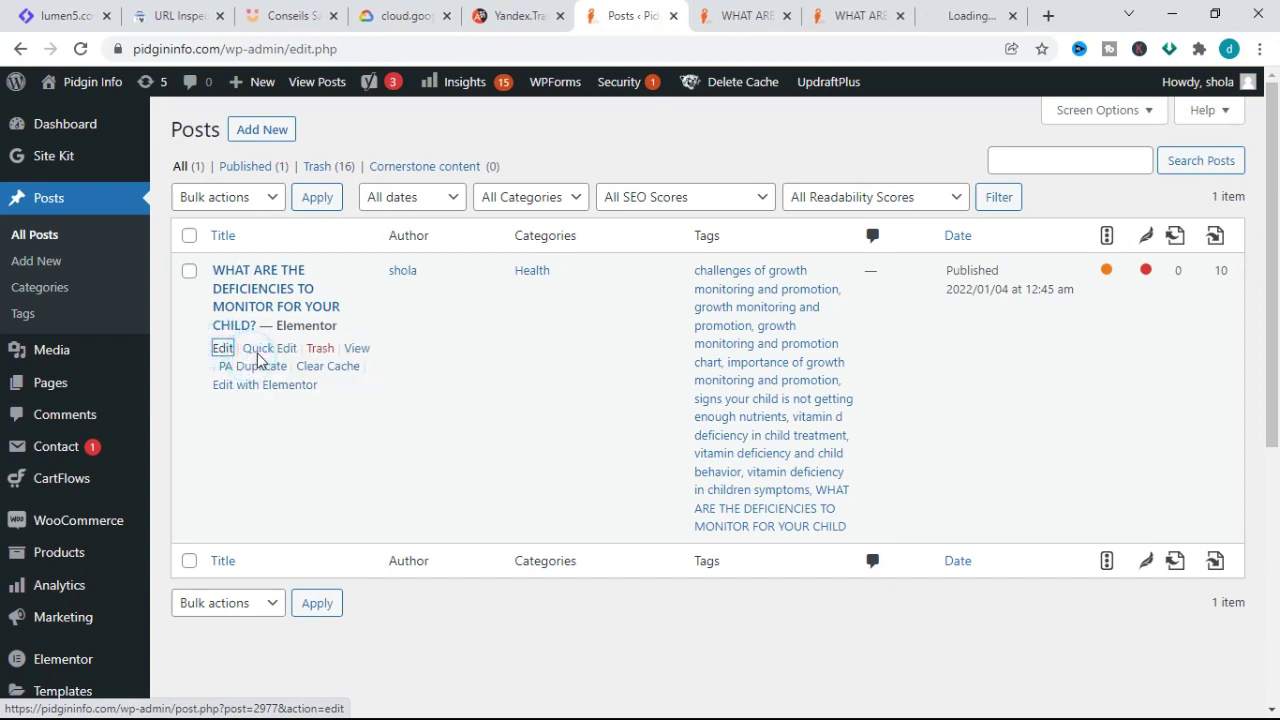
left_click(787, 16)
left_click(787, 16)
left_click(750, 18)
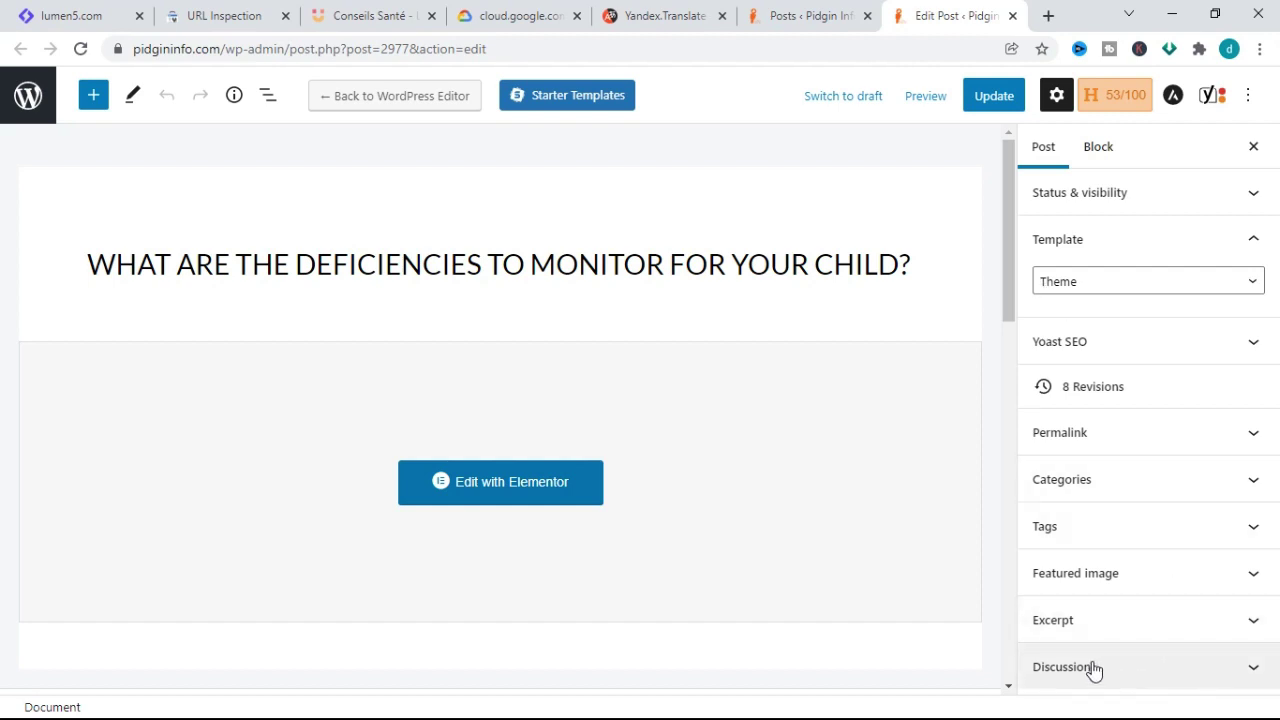
In the post's Discussion panel, enable Allow comments, keep pingbacks & trackbacks on, and update
mouse_move(1013, 286)
left_mouse_down()
mouse_move(1013, 345)
mouse_move(1015, 286)
left_mouse_up()
left_click(1075, 670)
left_click(1046, 581)
left_click(1045, 670)
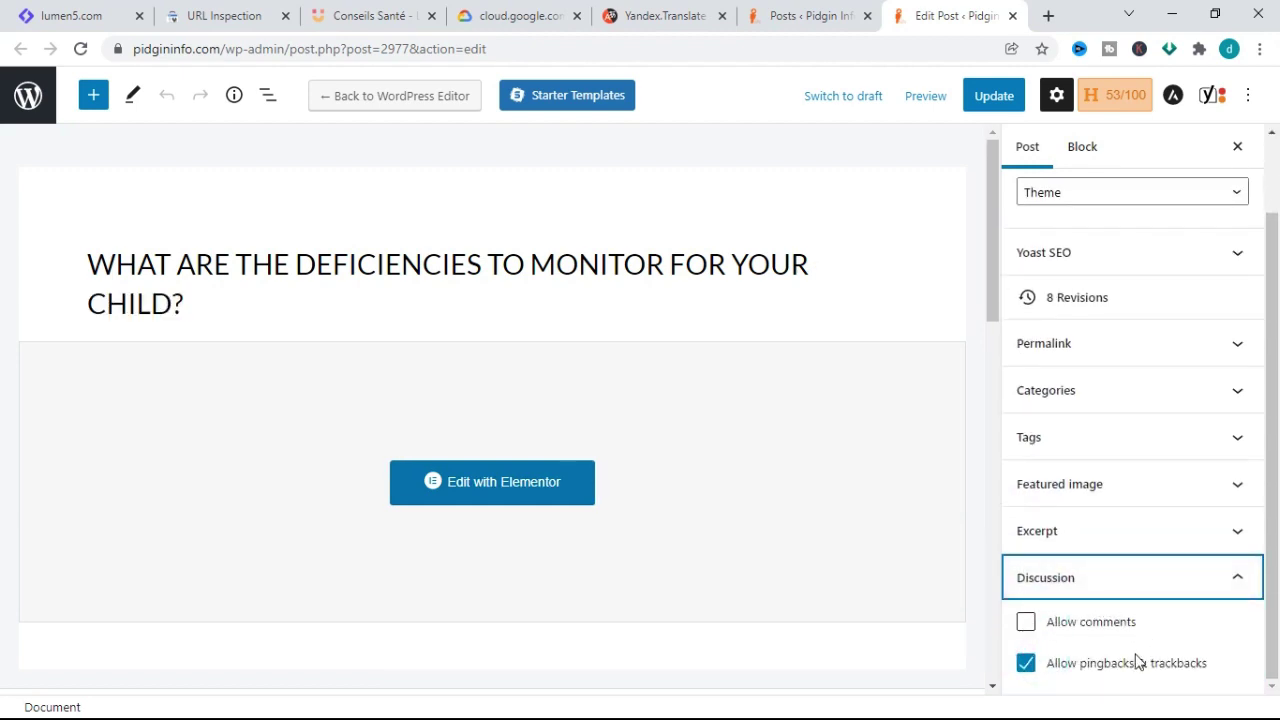
left_click(1027, 624)
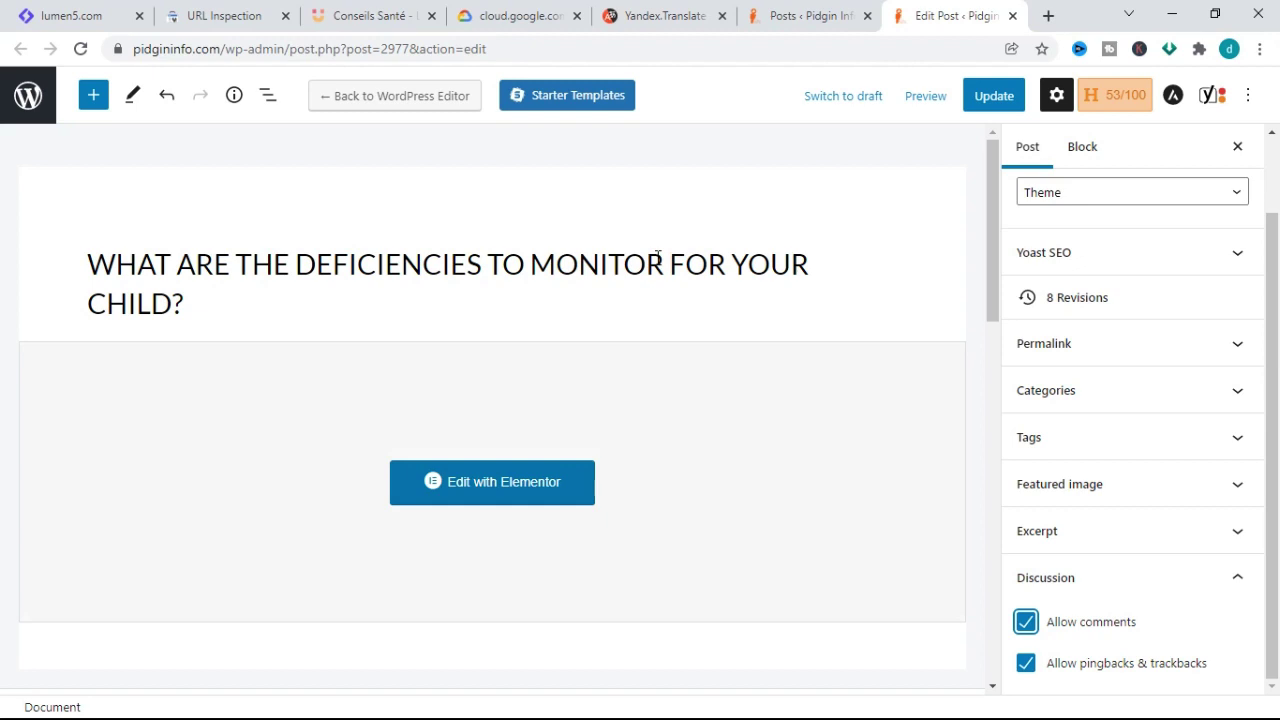
left_click(1024, 624)
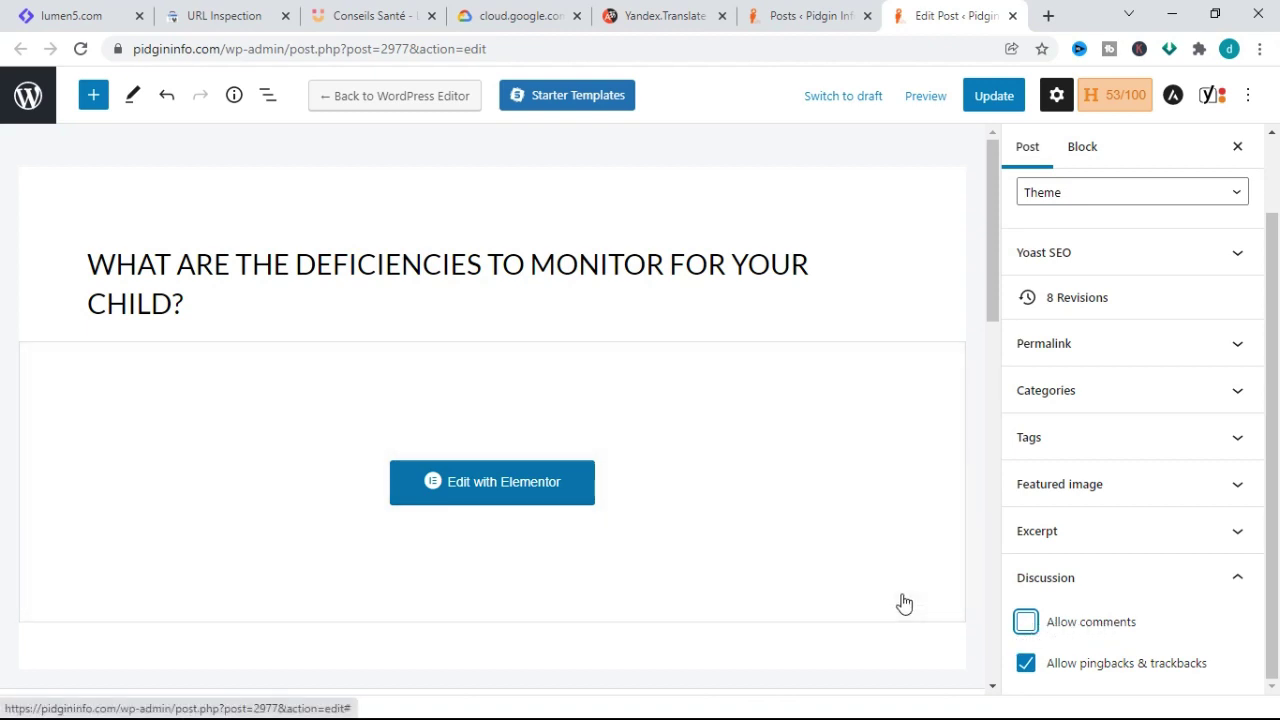
left_click(1028, 628)
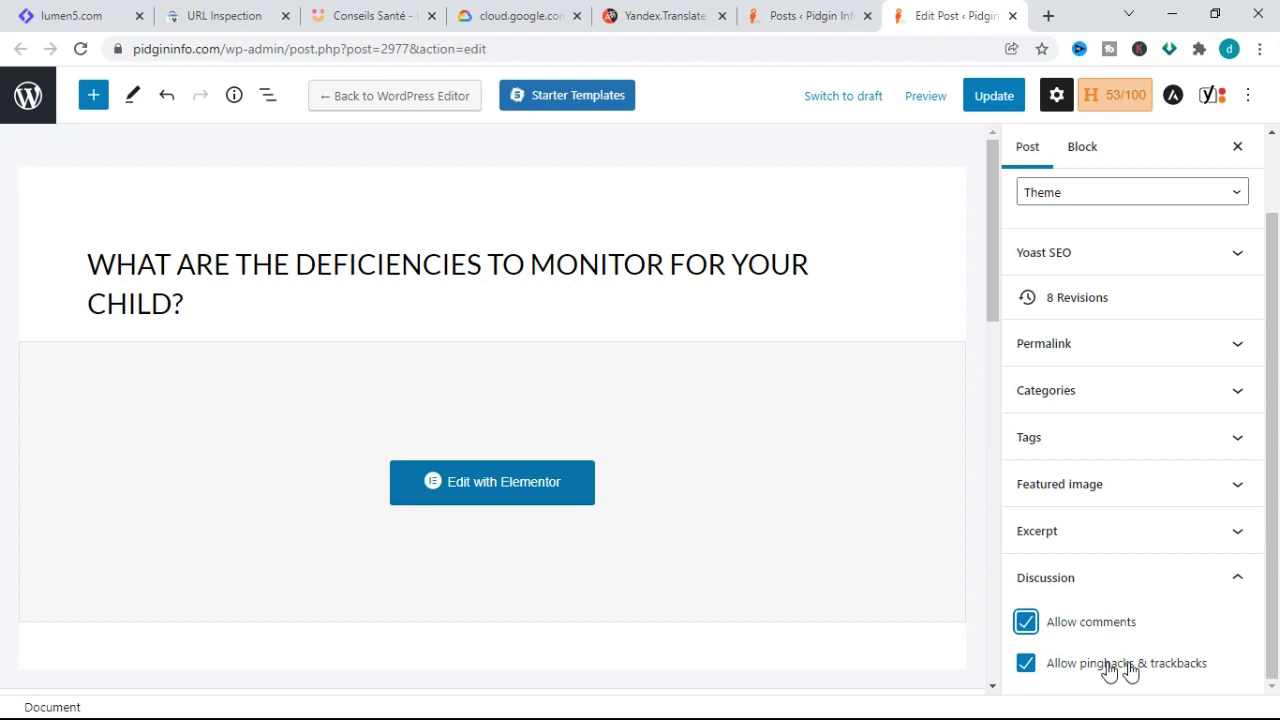
left_click(1027, 668)
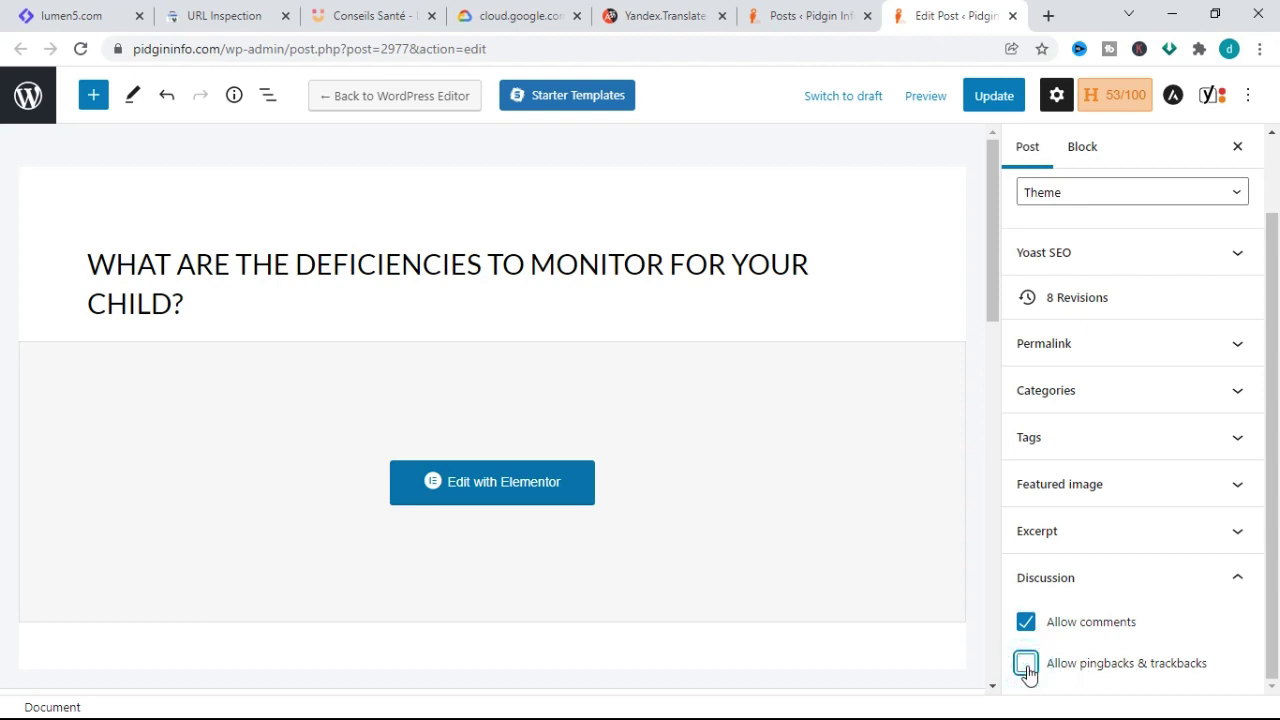
left_click(1027, 668)
left_click(995, 100)
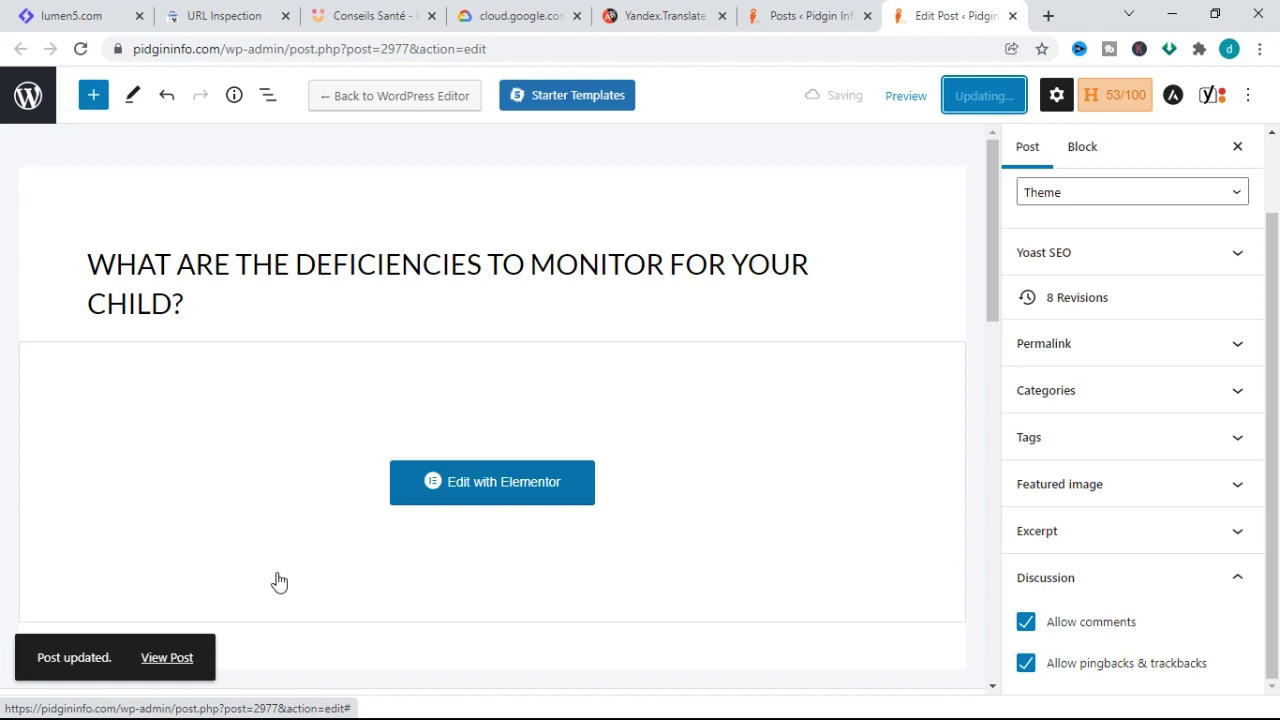
Update the post again and view its live page at pidgininfo.com/child-deficiencies/
left_click(172, 659)
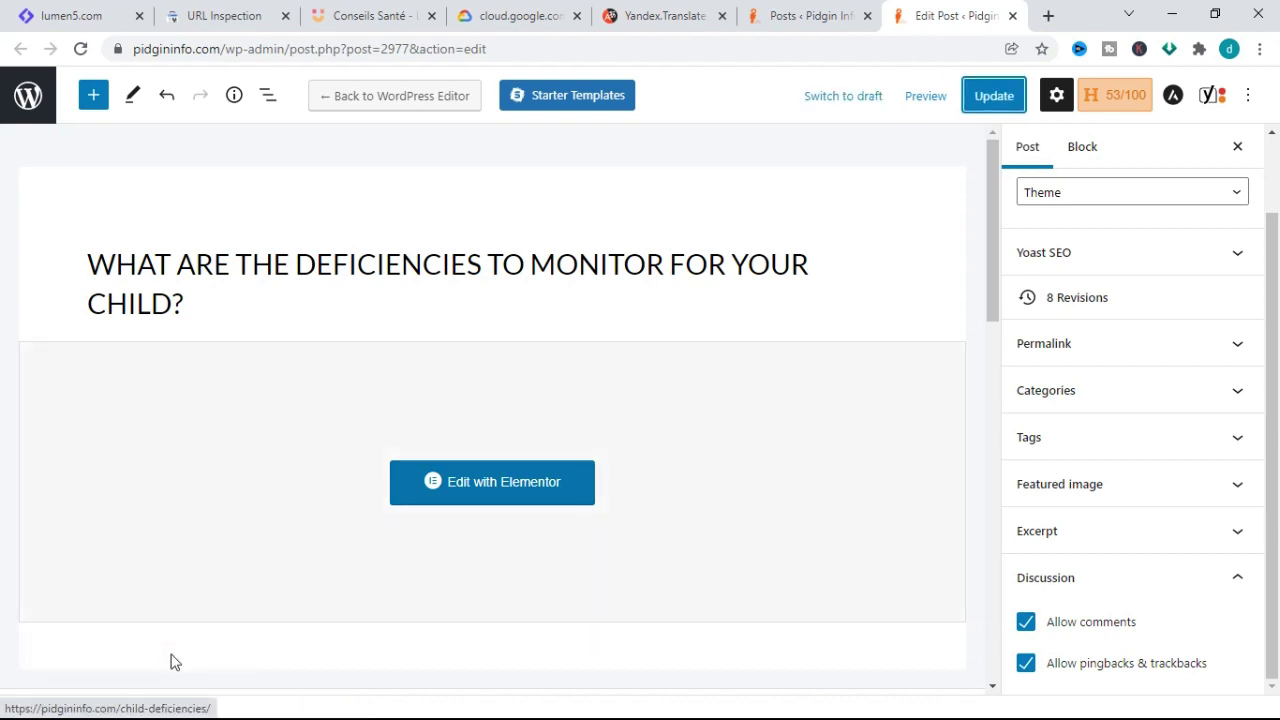
left_click(988, 96)
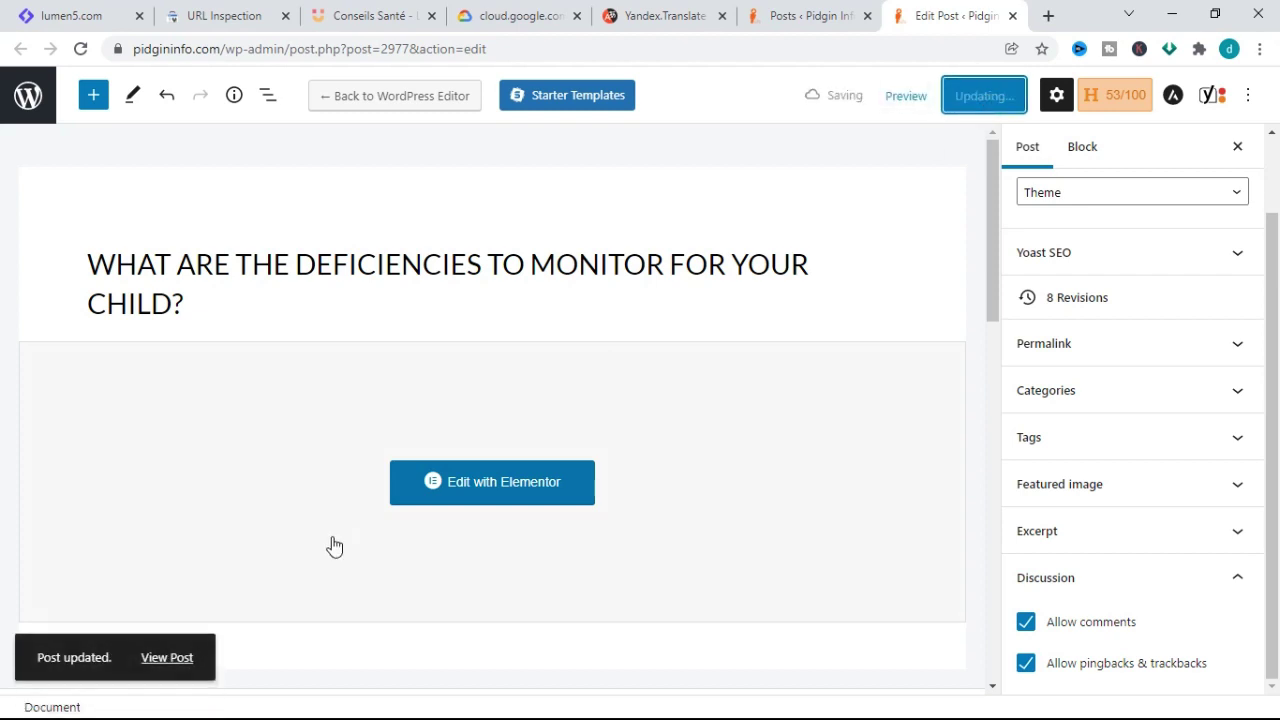
left_click(170, 664)
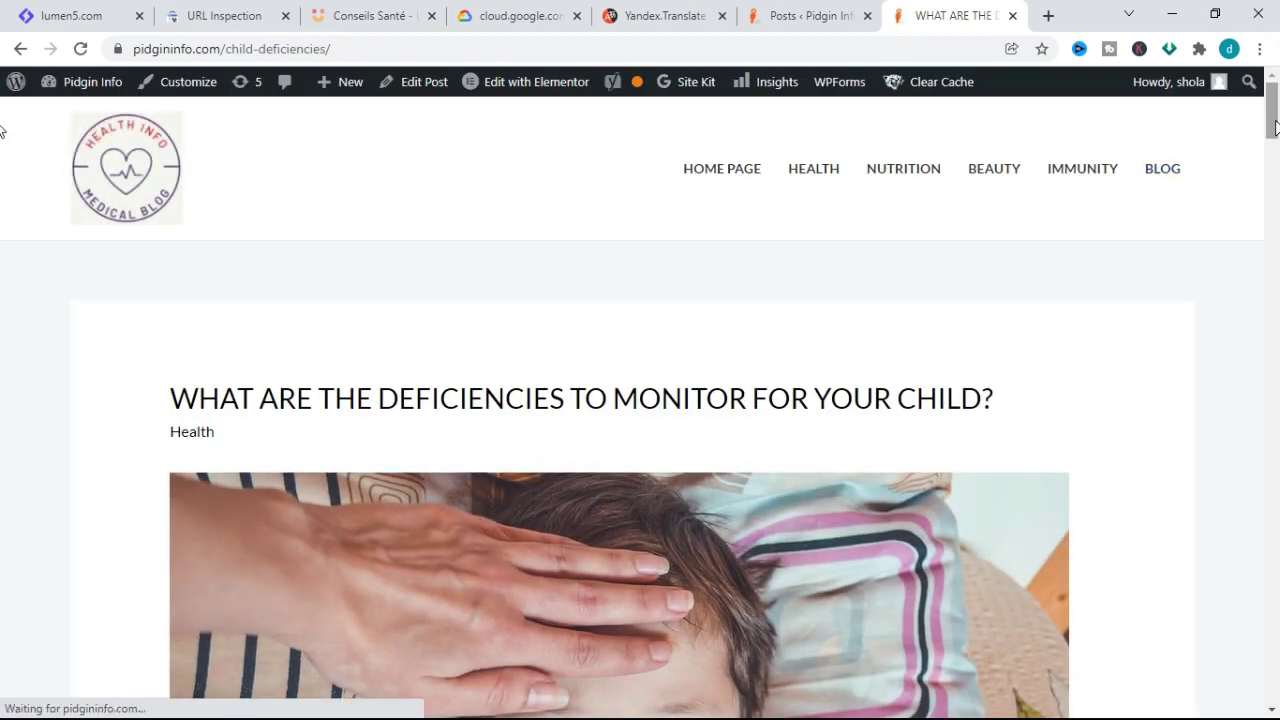
Post the test comment 'comment section enabled' in the live article's Leave a Comment box
scroll(1270, 140, "down", 2)
left_click_drag(1276, 148, 1276, 640)
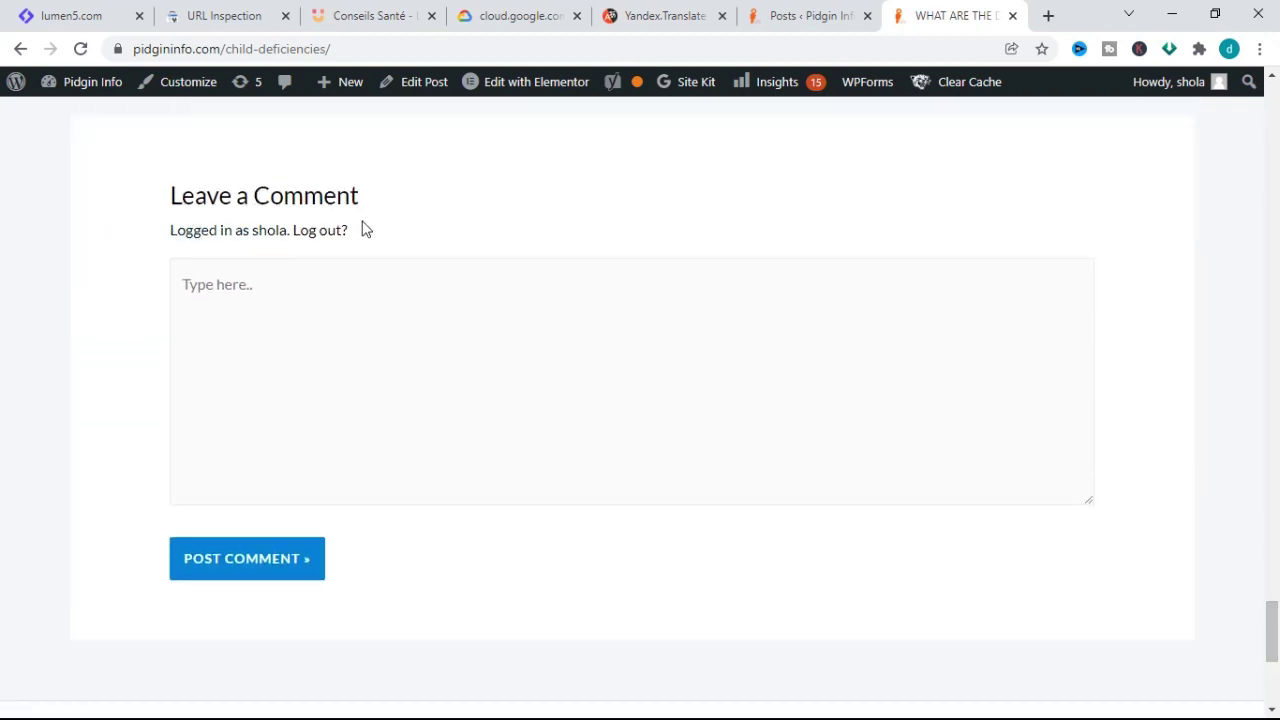
left_click(262, 320)
type("gjsk")
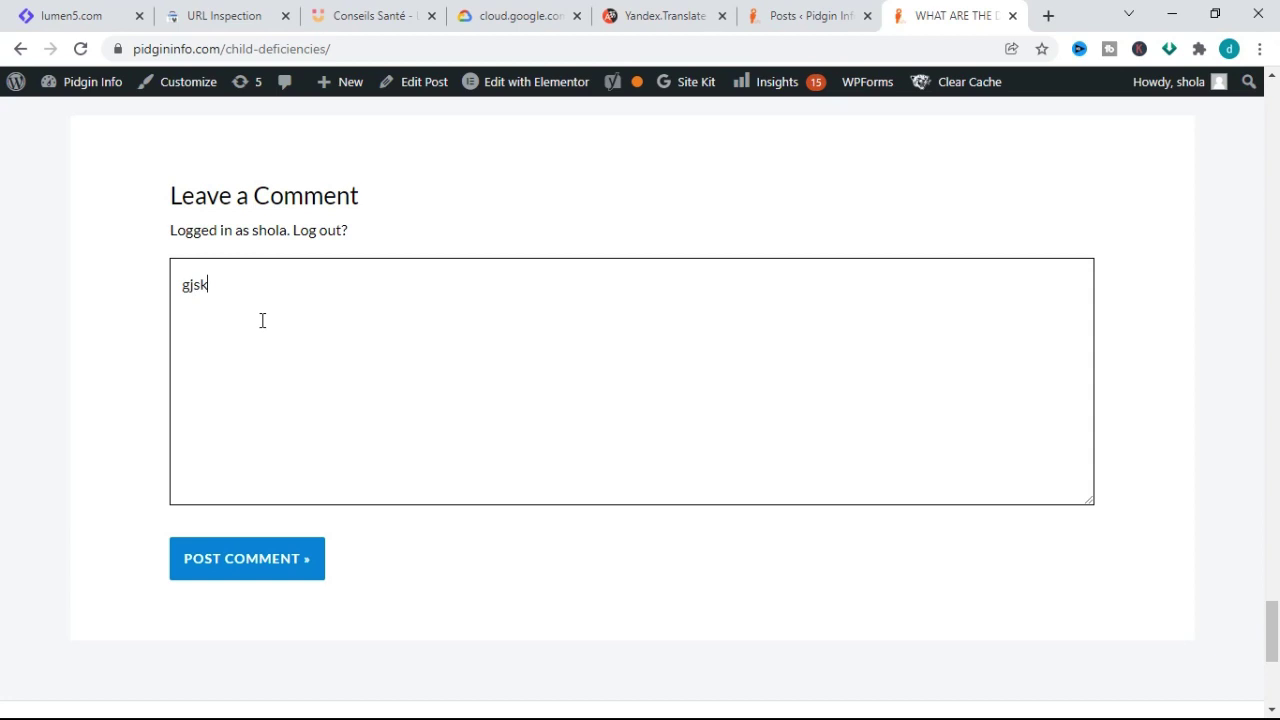
key("BackSpace")
type("comment section enabled")
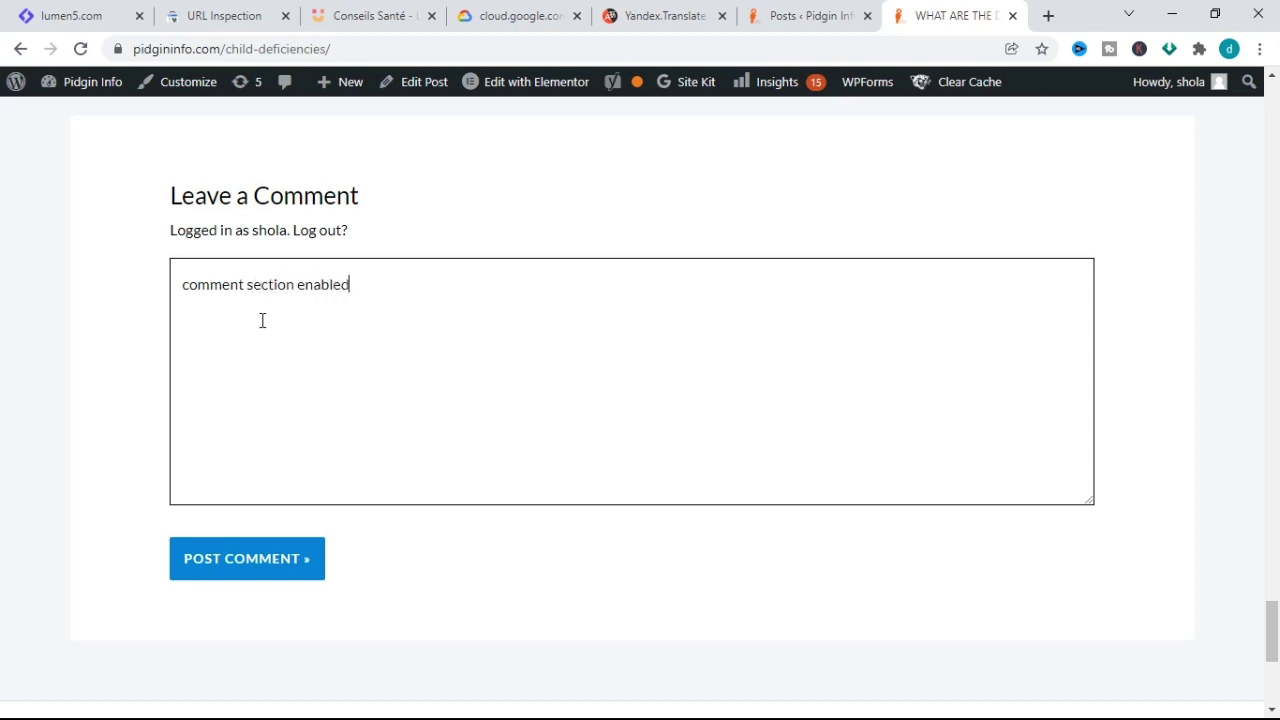
left_click(258, 590)
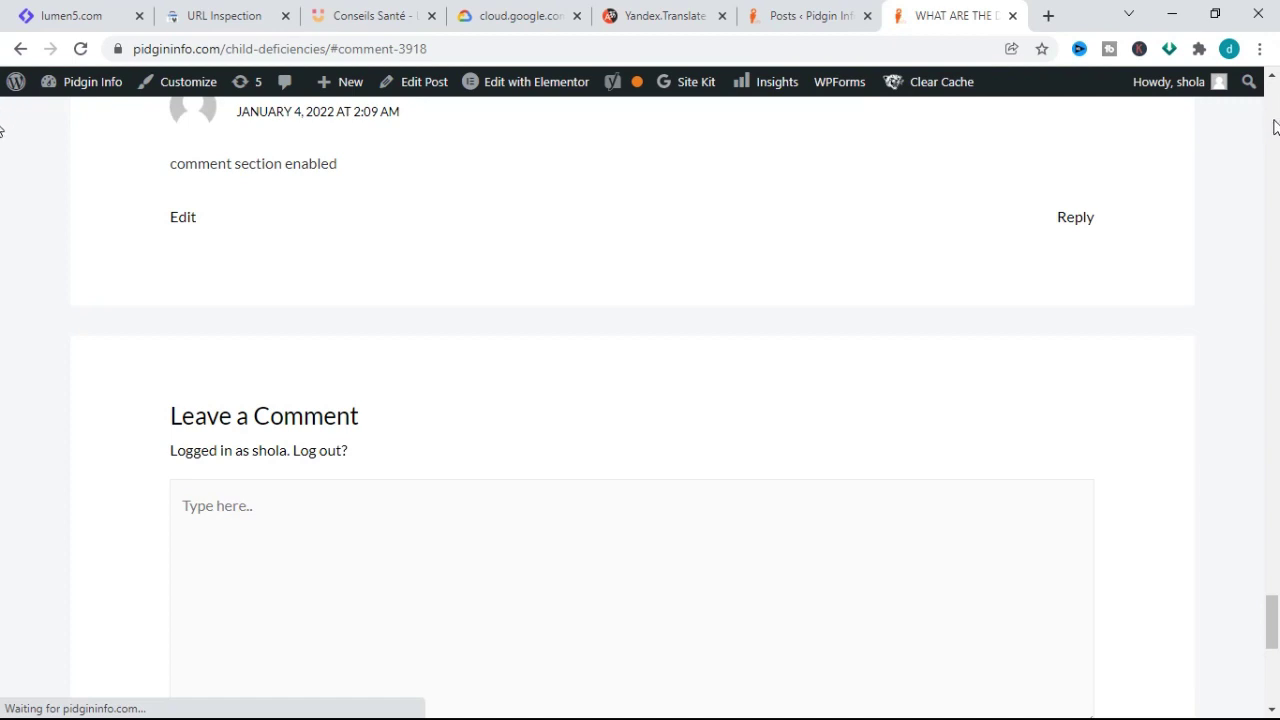
Scroll up to the '1 thought on' heading showing the 'comment section enabled' comment
scroll(1257, 647, "up", 3)
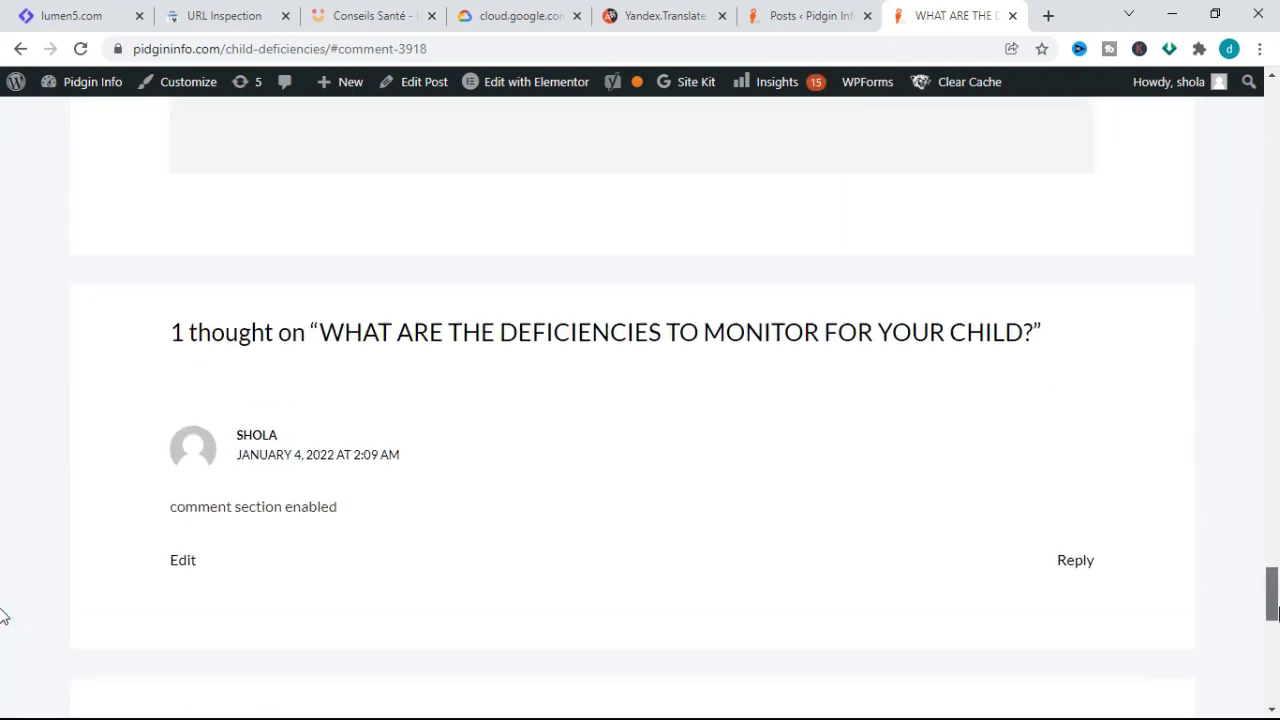